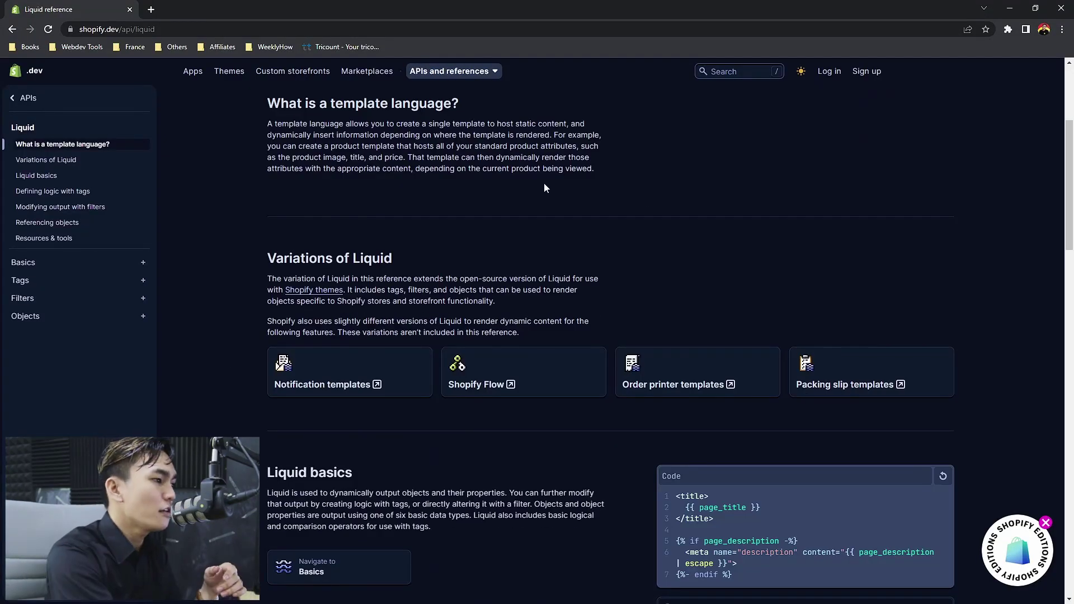
- Scroll to the Liquid basics example and replace page_title on line 2 with shop.url
{"action": "scroll", "coordinate": [546, 188], "scroll_direction": "down", "scroll_amount": 2}
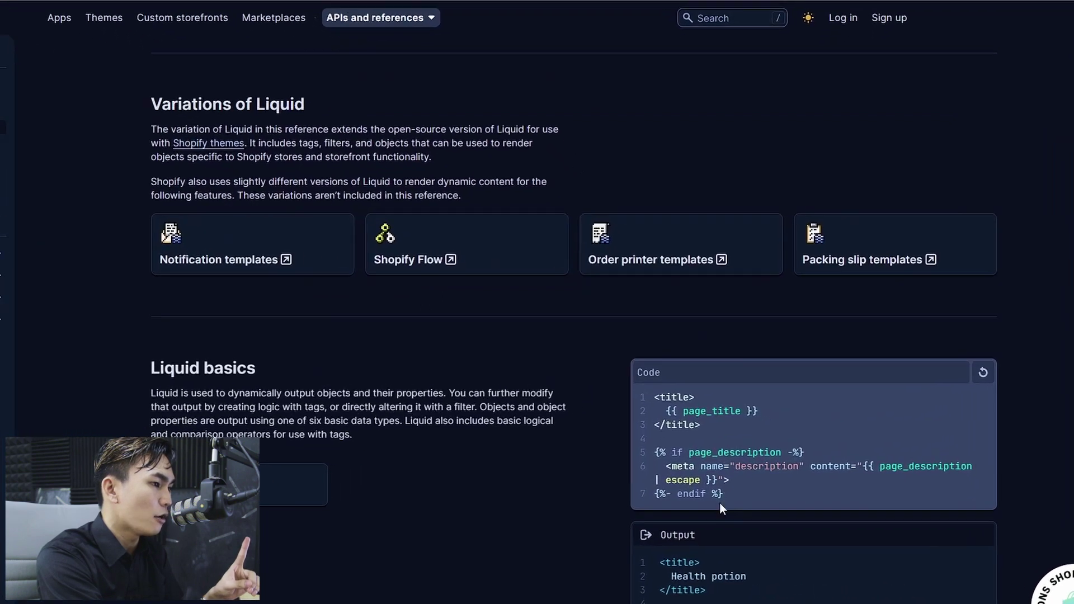
{"action": "scroll", "coordinate": [722, 510], "scroll_direction": "down", "scroll_amount": 2}
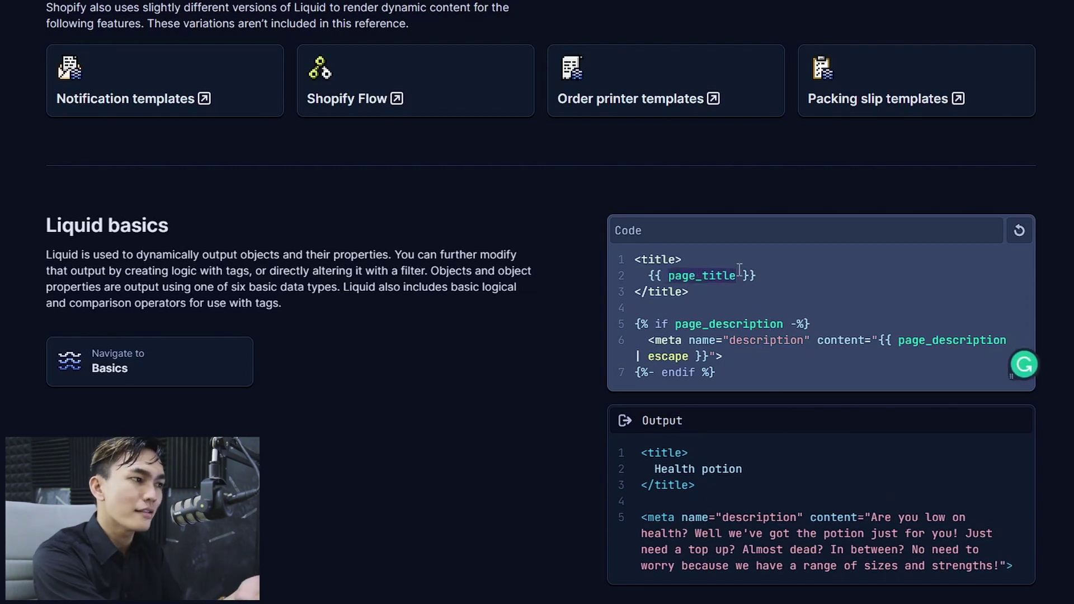
{"action": "triple_click", "coordinate": [705, 282]}
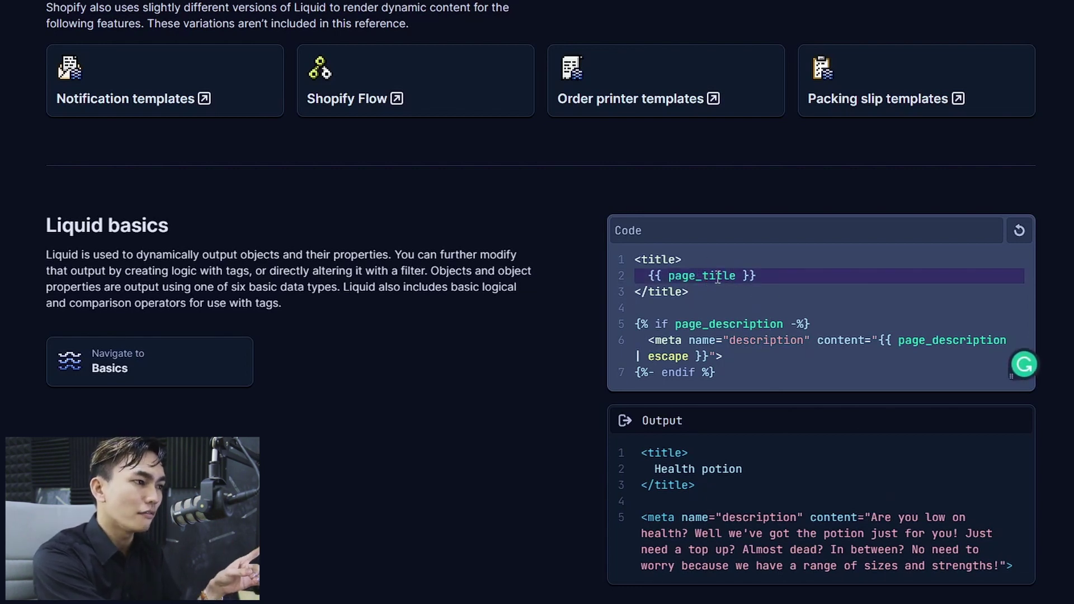
{"action": "left_click", "coordinate": [697, 372]}
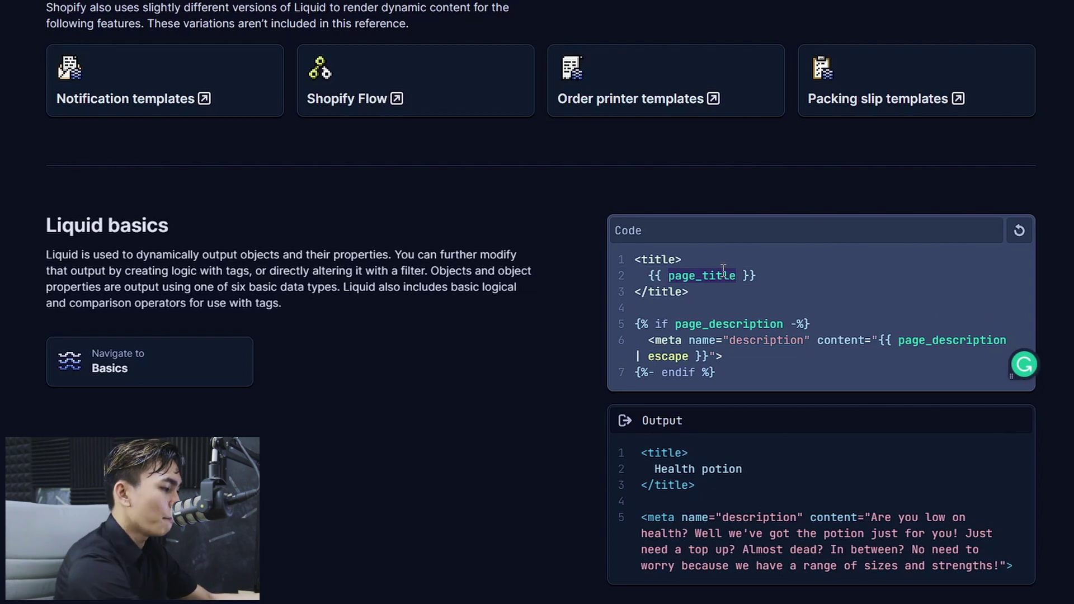
{"action": "type", "text": "hop.url"}
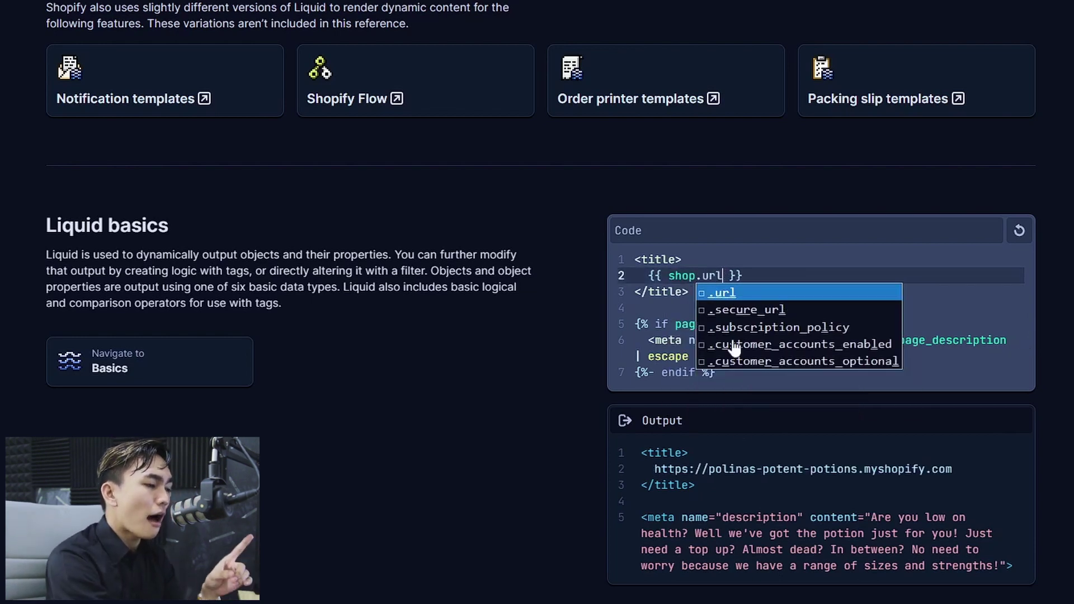
- Confirm shop.url and highlight the rendered myshopify store URL in the Output panel
{"action": "left_click", "coordinate": [749, 498]}
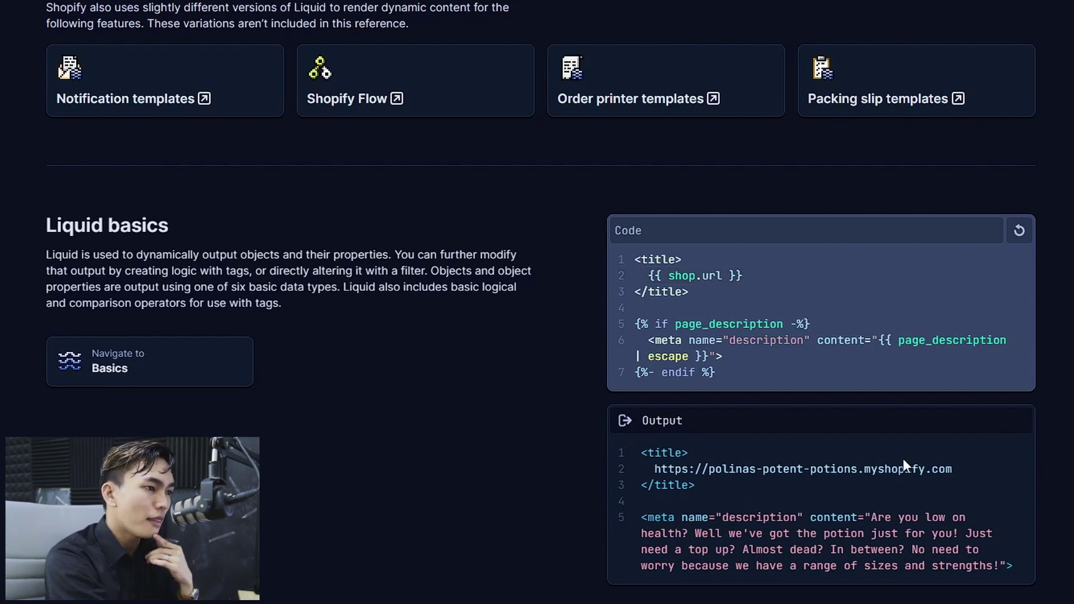
{"action": "left_click_drag", "start_coordinate": [958, 469], "coordinate": [648, 469]}
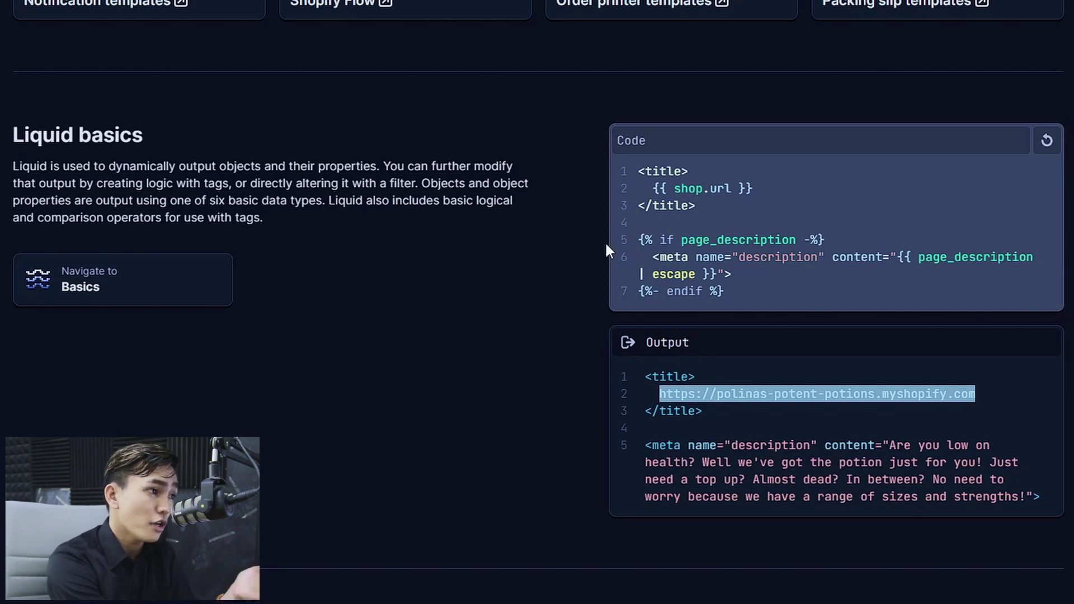
{"action": "left_click", "coordinate": [732, 193]}
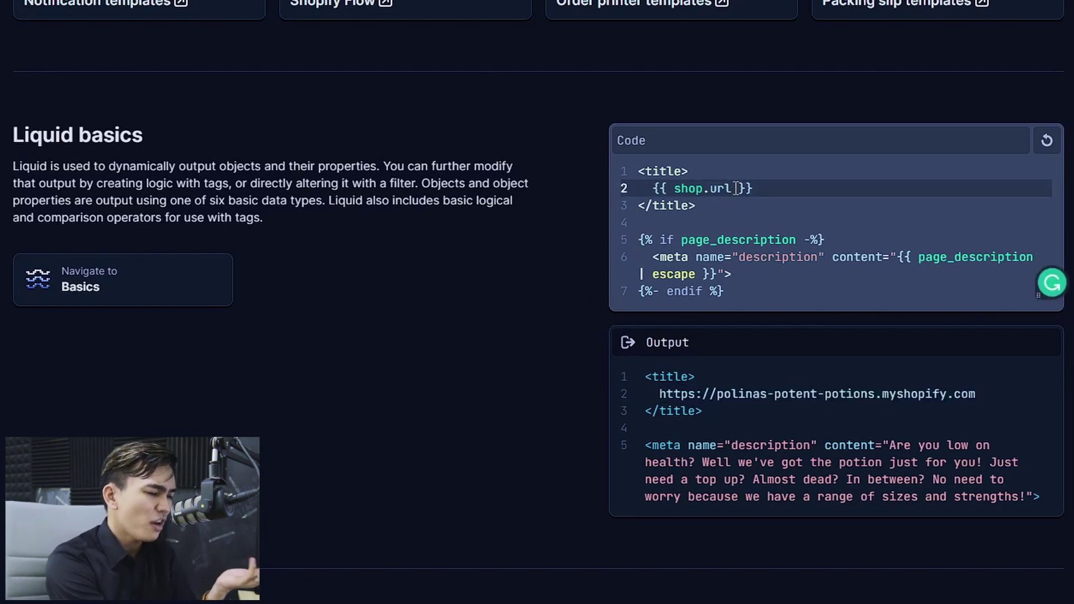
- Change line 2 to product.title so the output title reads Health potion
{"action": "key", "text": "BackSpace"}
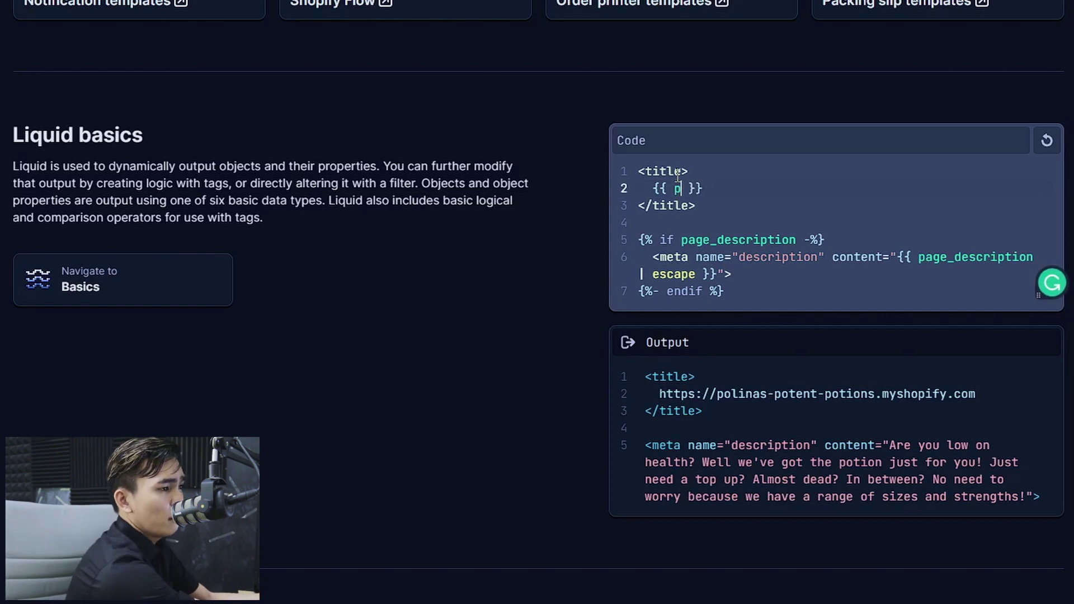
{"action": "type", "text": "producy"}
{"action": "key", "text": "BackSpace"}
{"action": "type", "text": "t."}
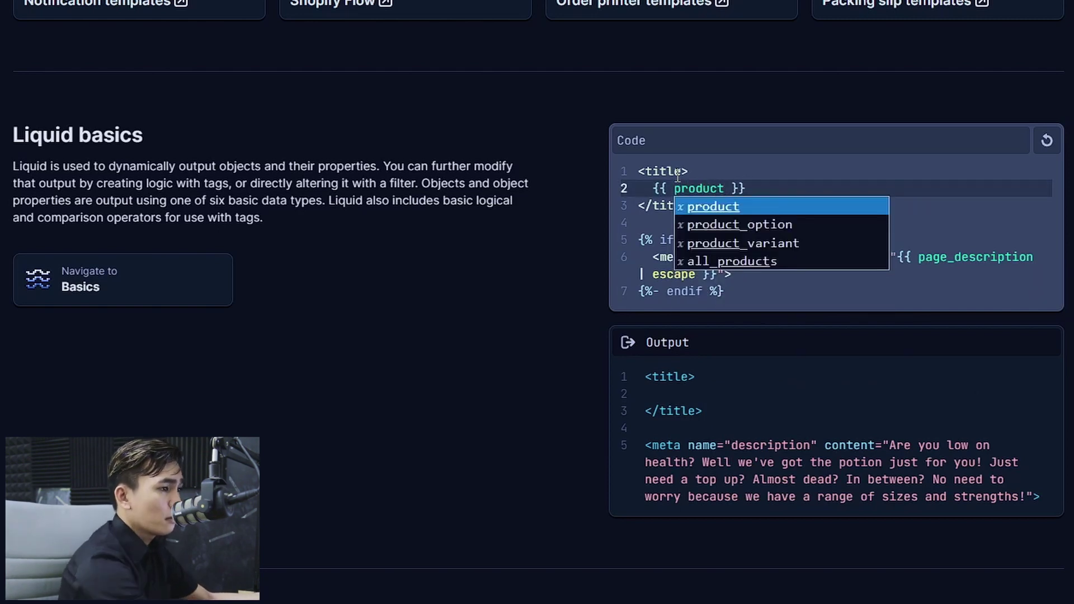
{"action": "scroll", "coordinate": [902, 243], "scroll_direction": "down", "scroll_amount": 10}
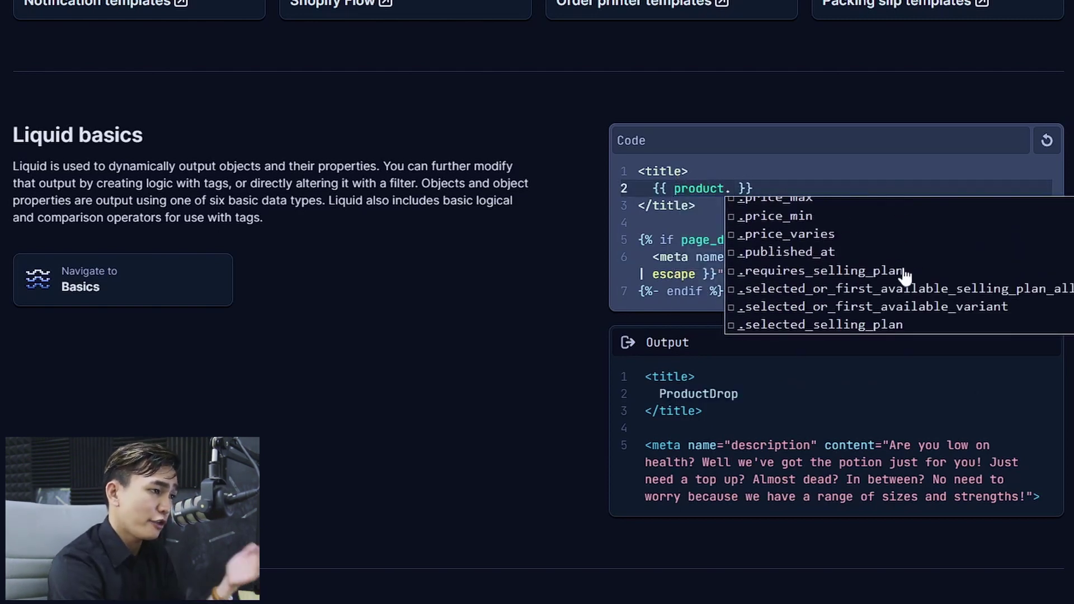
{"action": "scroll", "coordinate": [898, 300], "scroll_direction": "down", "scroll_amount": 3}
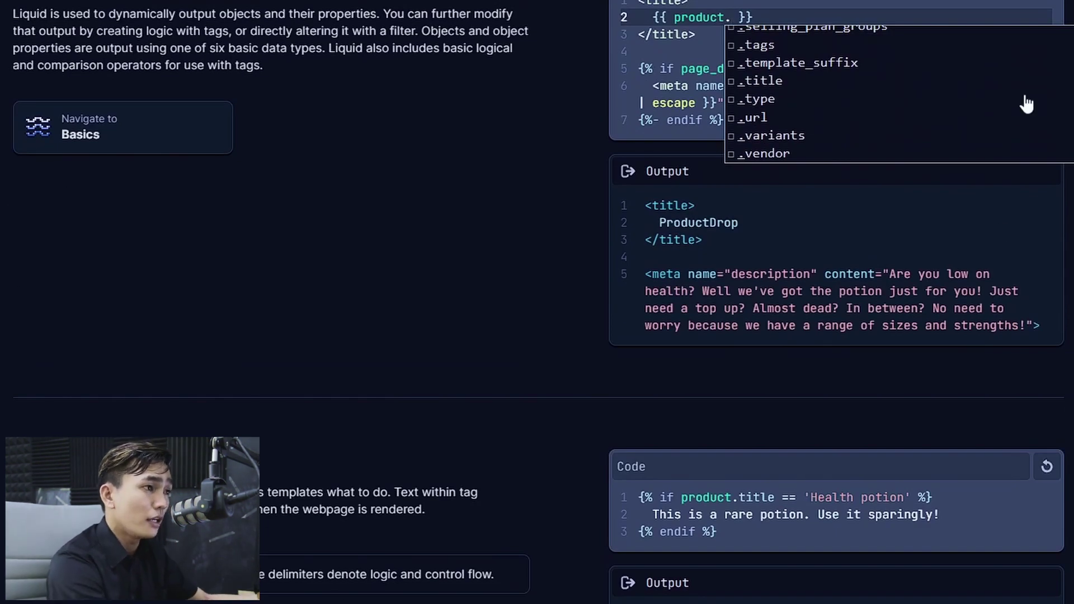
{"action": "left_click", "coordinate": [772, 81]}
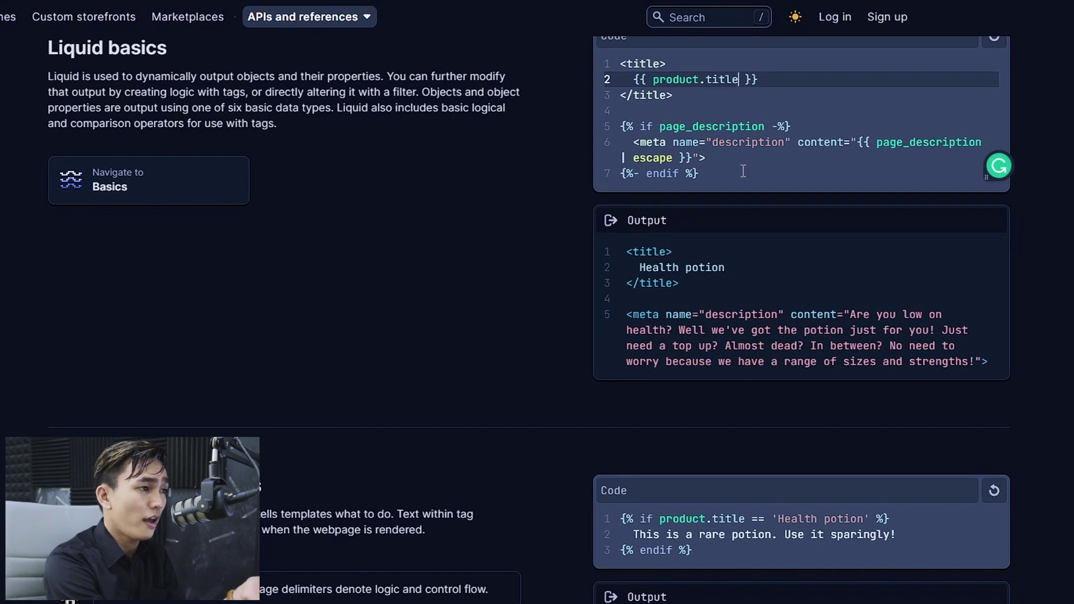
- Select the meta description block on lines 5–7, then deselect it with the caret on line 6
{"action": "left_click_drag", "start_coordinate": [699, 173], "coordinate": [620, 127]}
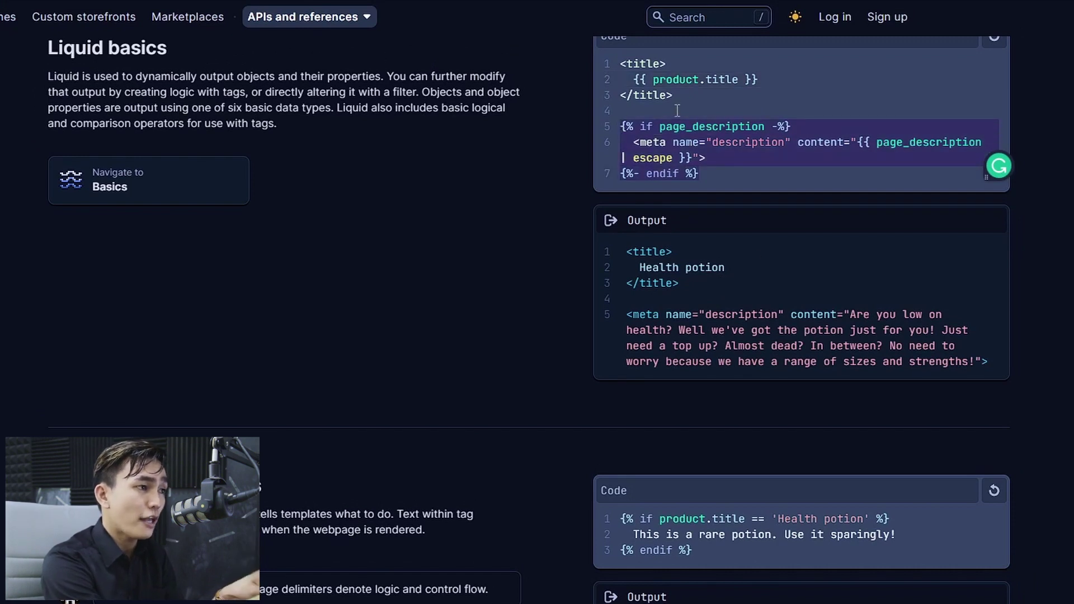
{"action": "left_click", "coordinate": [728, 170]}
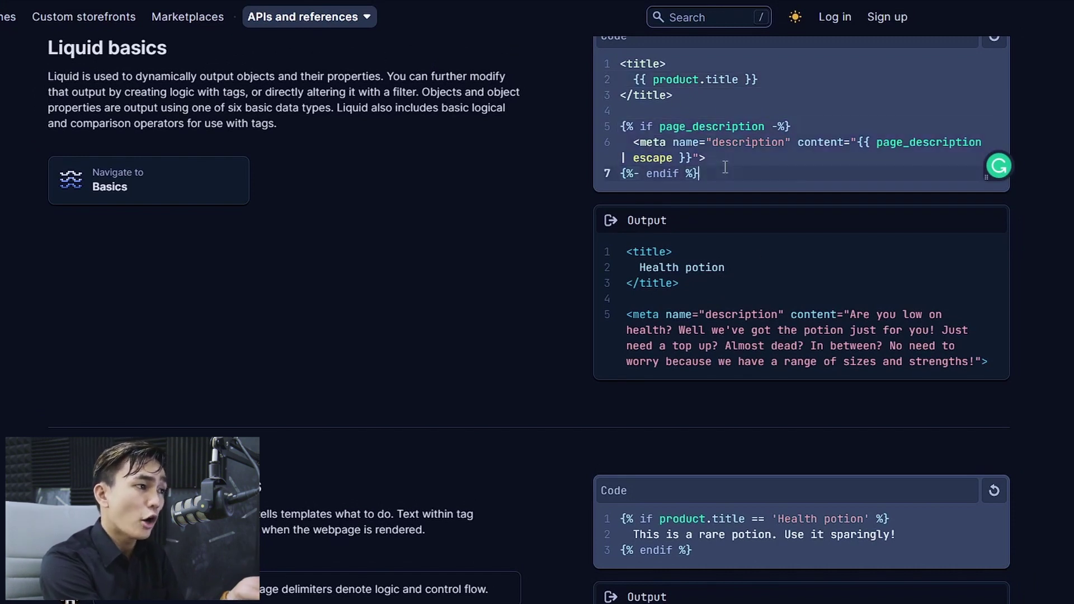
{"action": "left_click", "coordinate": [673, 142]}
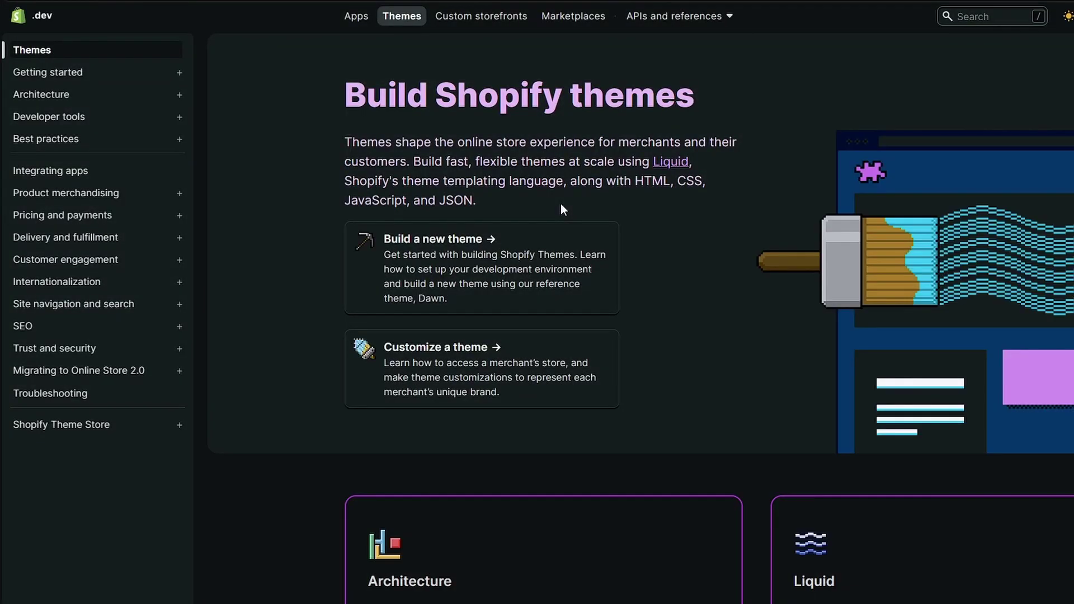
- Return to the Liquid reference through the APIs and references menu
{"action": "left_click", "coordinate": [677, 15]}
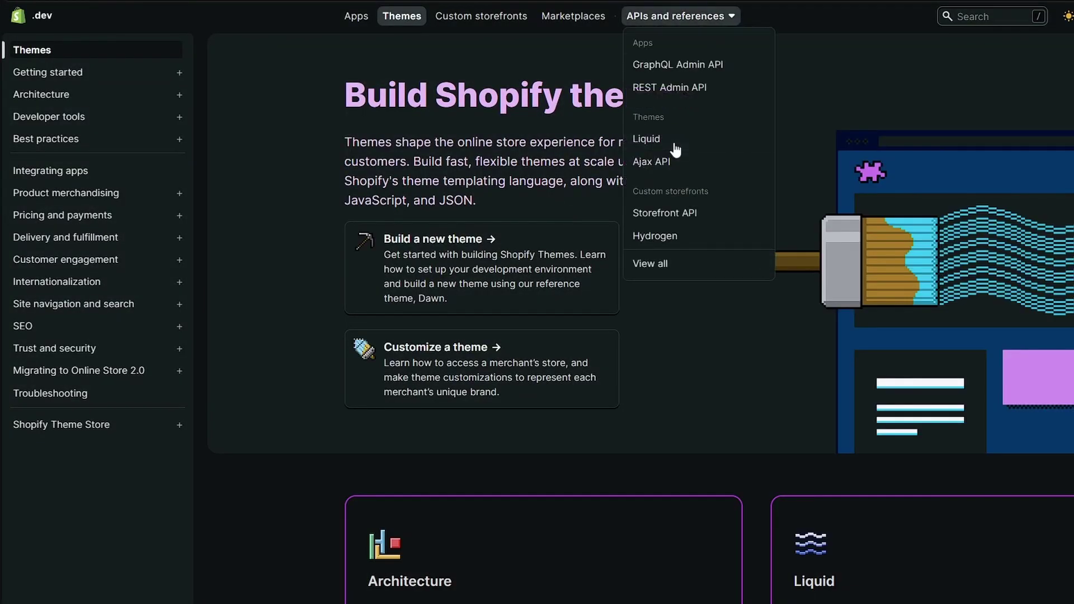
{"action": "left_click", "coordinate": [674, 146]}
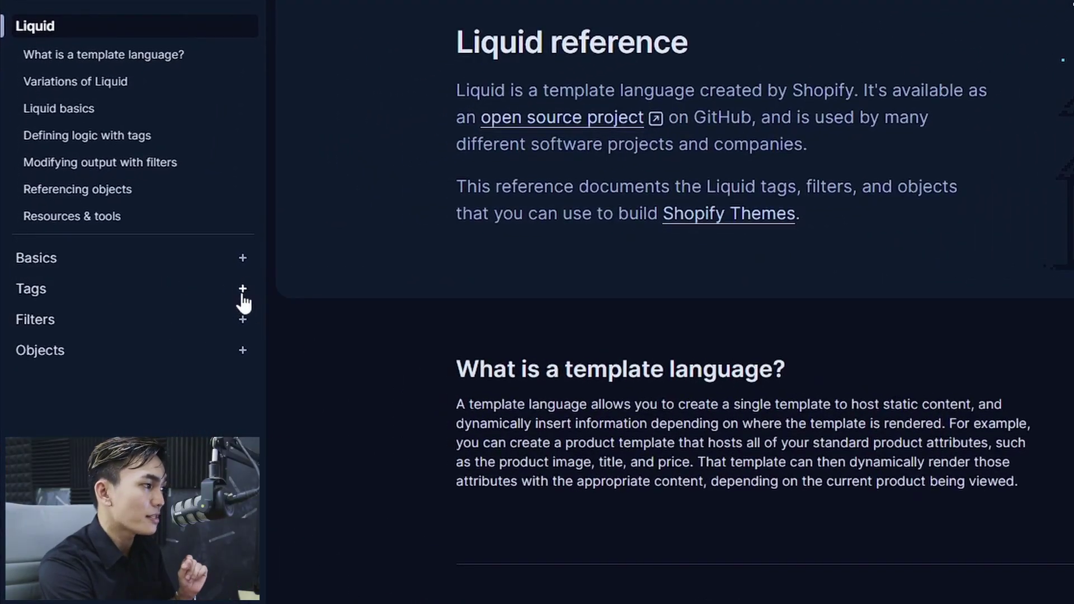
- Expand Tags > Syntax in the sidebar and open the inline_comment tag docs
{"action": "left_click", "coordinate": [242, 297]}
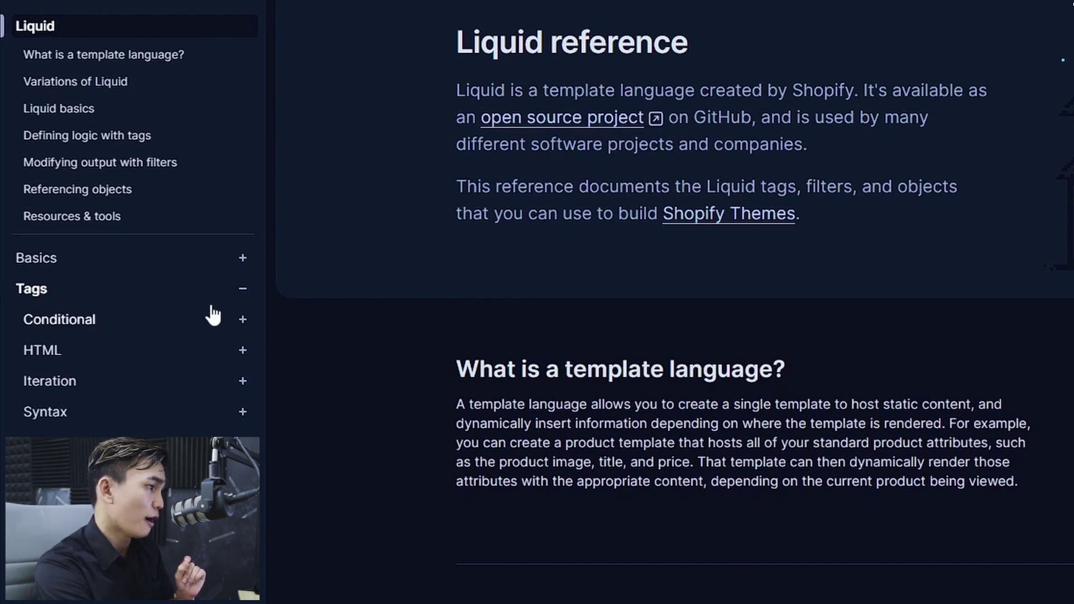
{"action": "scroll", "coordinate": [240, 302], "scroll_direction": "down", "scroll_amount": 4}
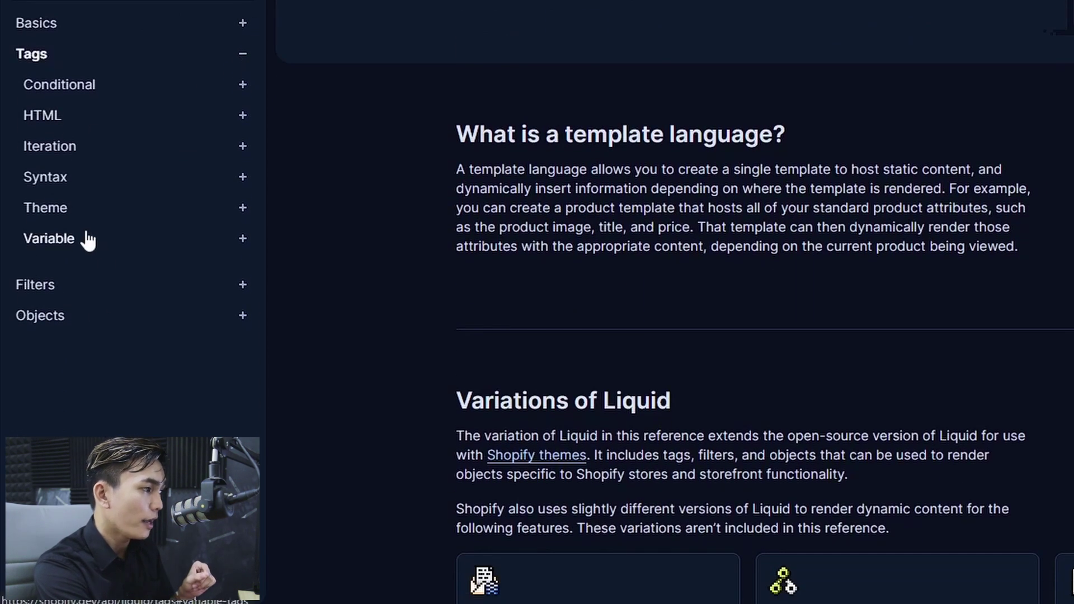
{"action": "left_click", "coordinate": [246, 180]}
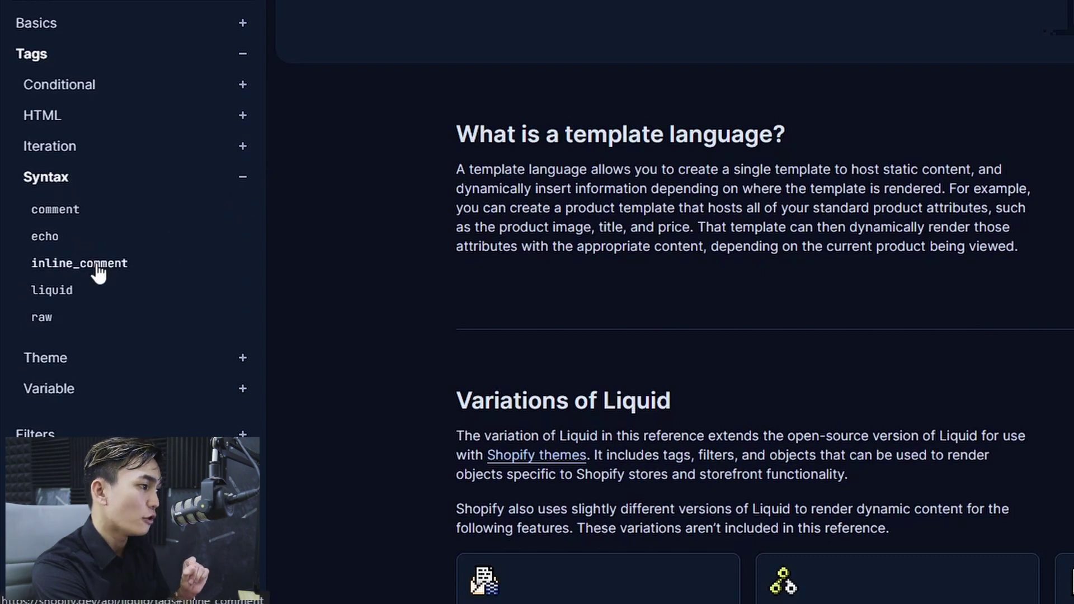
{"action": "left_click", "coordinate": [100, 272]}
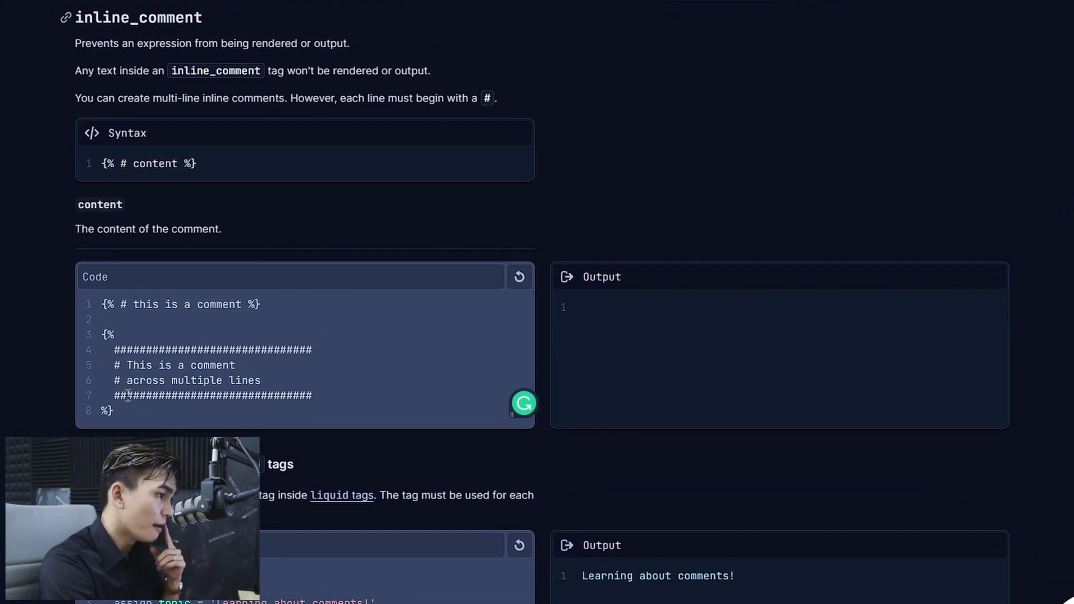
- Replace the example code with an inline comment '# I want to eat pizza right now'
{"action": "left_click_drag", "start_coordinate": [126, 413], "coordinate": [104, 300]}
{"action": "key", "text": "BackSpace"}
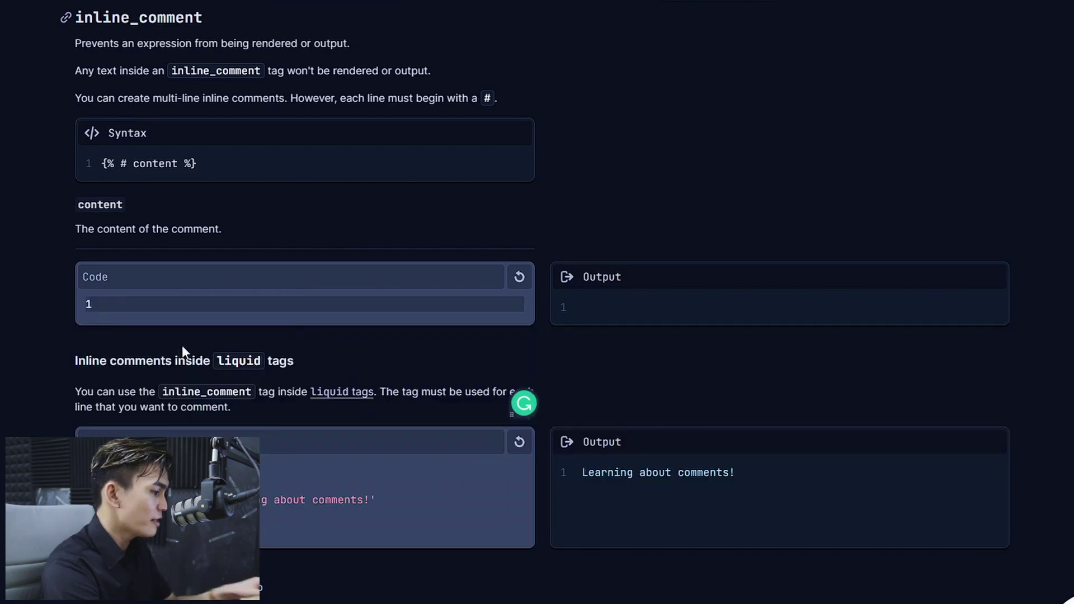
{"action": "type", "text": "{%  %"}
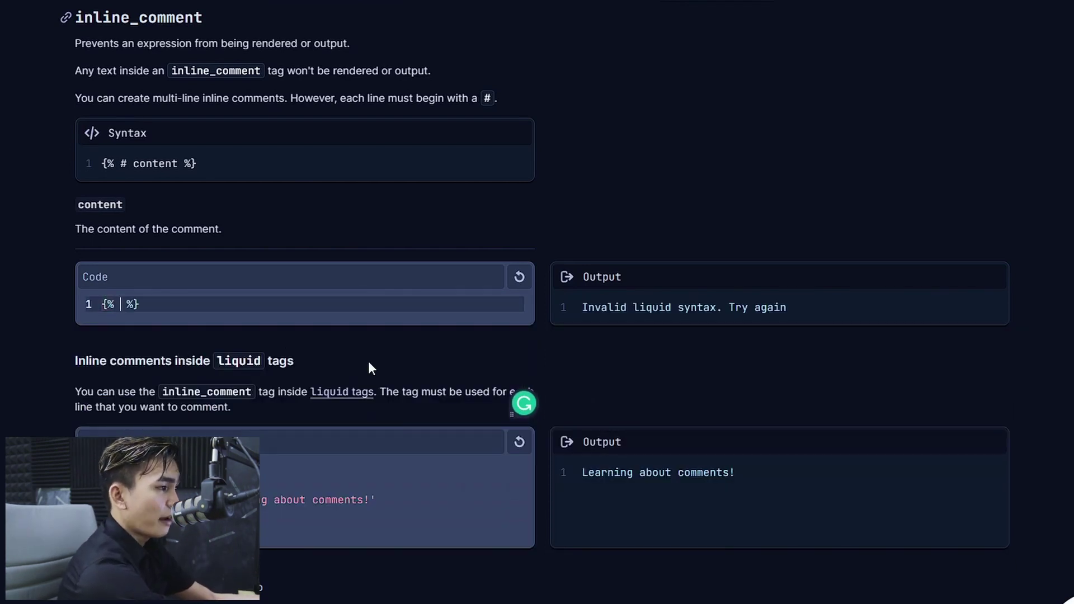
{"action": "type", "text": "#"}
{"action": "key", "text": "BackSpace"}
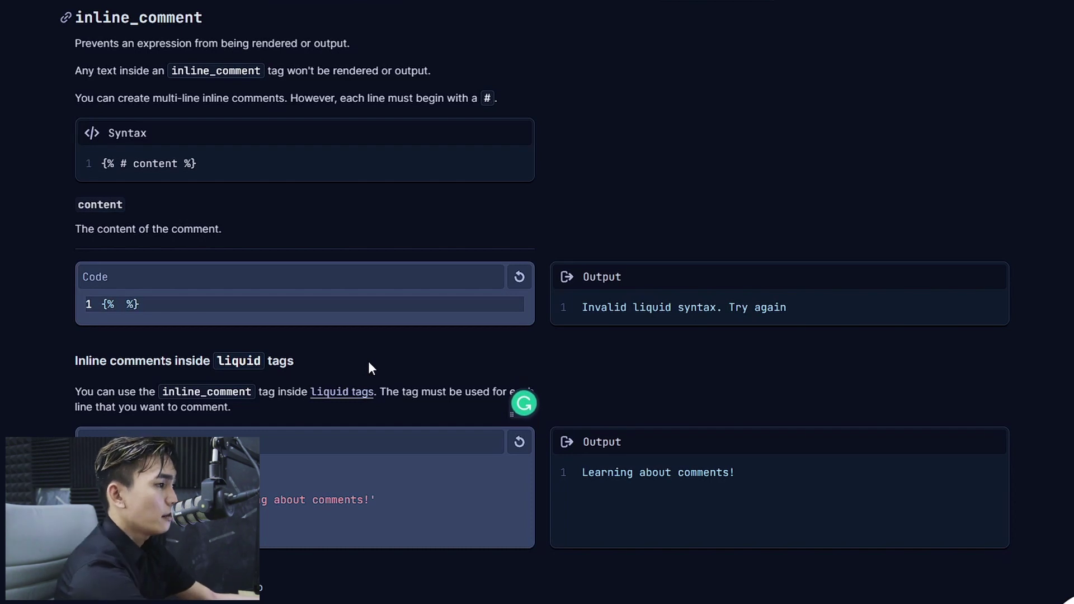
{"action": "type", "text": "#"}
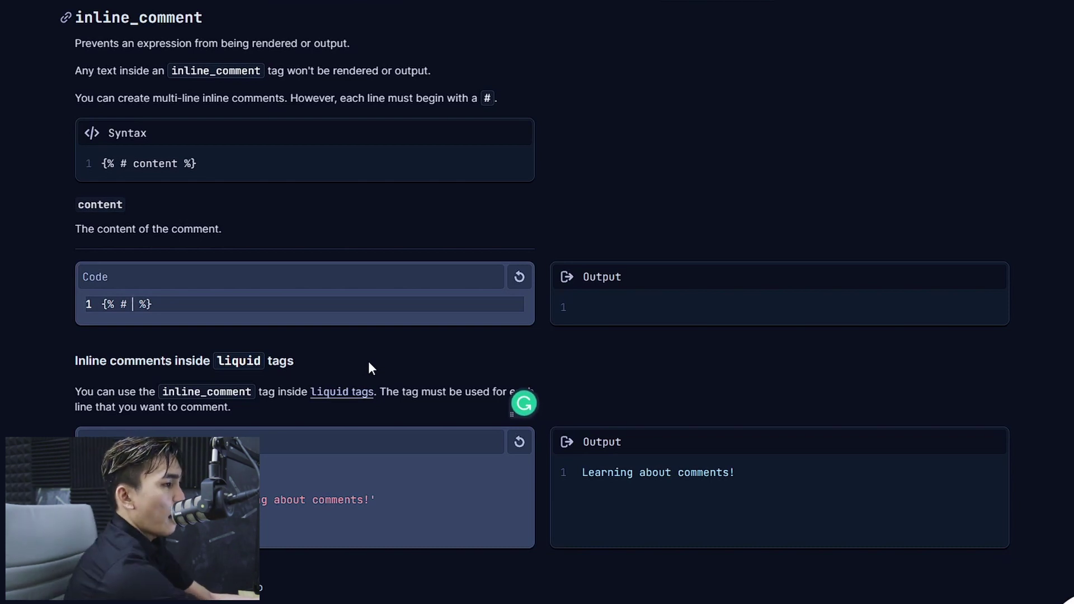
{"action": "type", "text": "I want to ea"}
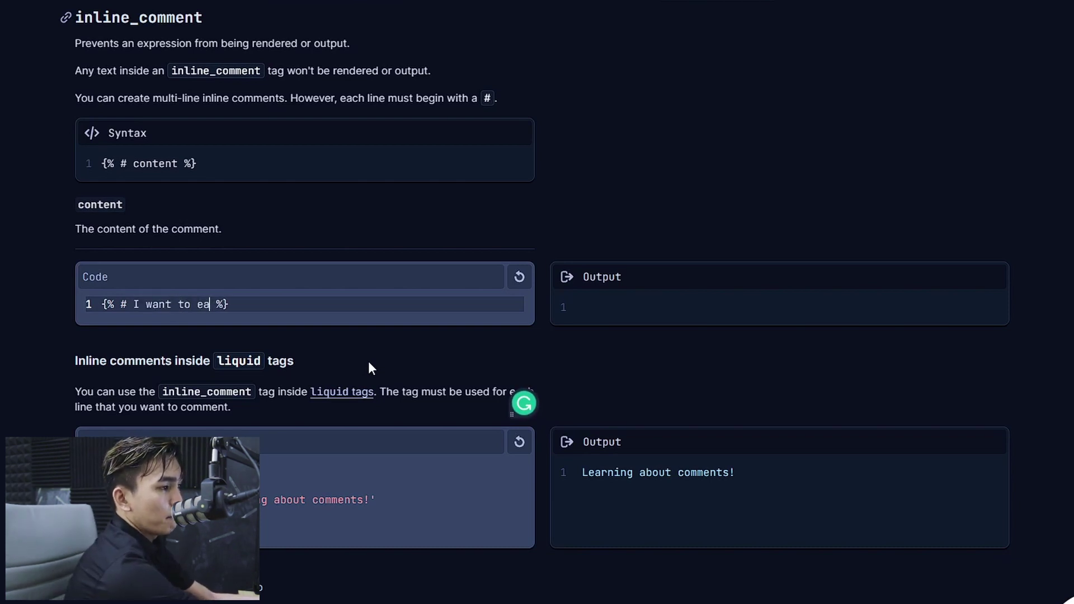
{"action": "type", "text": "t pizza righ"}
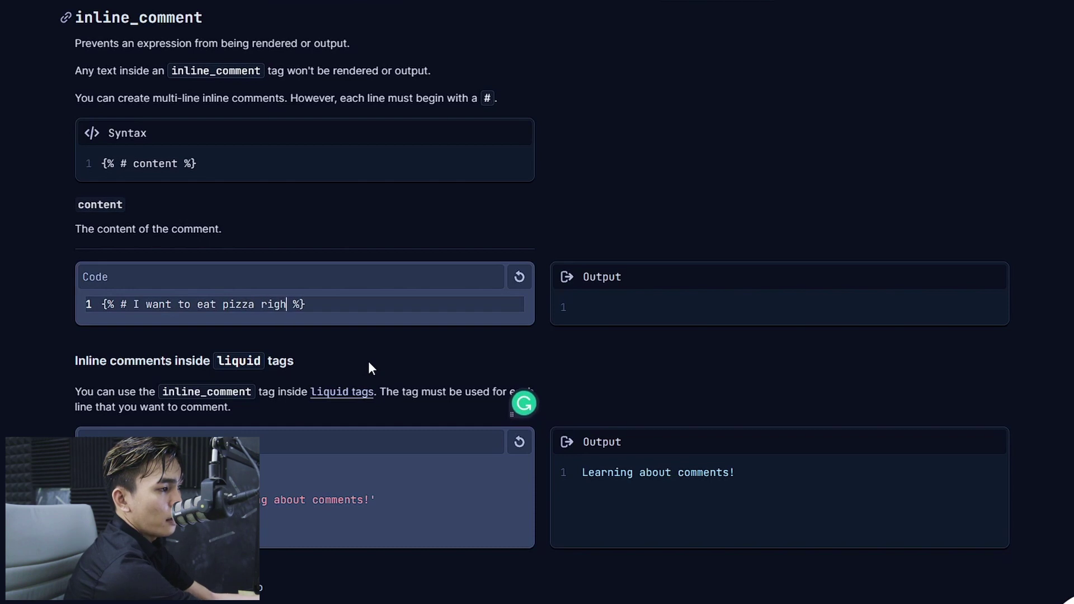
{"action": "type", "text": "t now"}
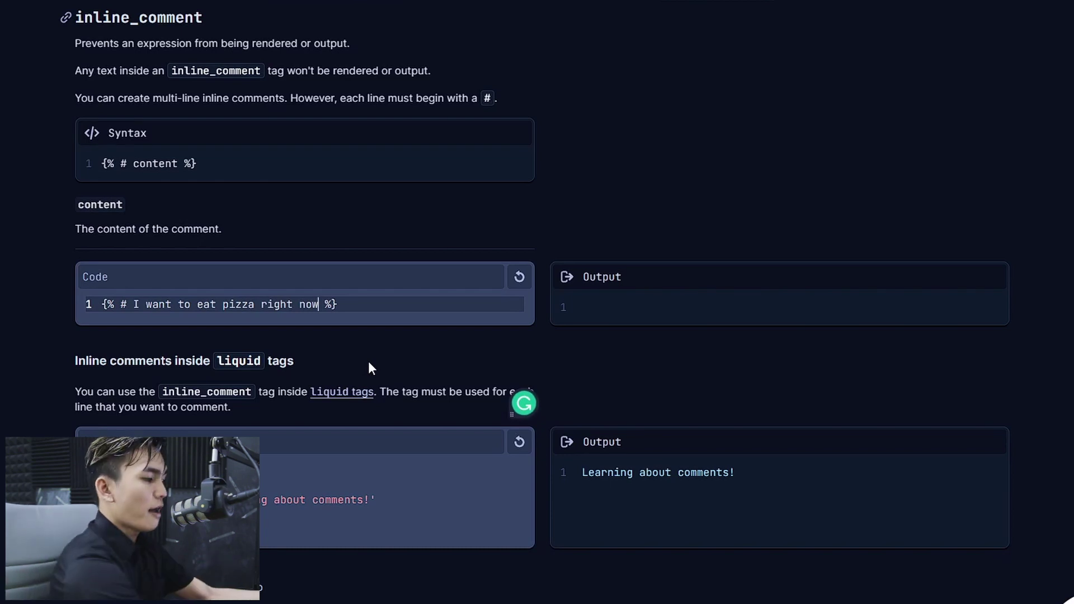
- Rewrite the example as a {% comment %} … {% endcomment %} block
{"action": "key", "text": "BackSpace"}
{"action": "key", "text": "BackSpace"}
{"action": "key", "text": "BackSpace"}
{"action": "key", "text": "BackSpace"}
{"action": "key", "text": "BackSpace"}
{"action": "key", "text": "BackSpace"}
{"action": "key", "text": "BackSpace"}
{"action": "key", "text": "BackSpace"}
{"action": "key", "text": "BackSpace"}
{"action": "key", "text": "BackSpace"}
{"action": "key", "text": "BackSpace"}
{"action": "key", "text": "BackSpace"}
{"action": "key", "text": "BackSpace"}
{"action": "key", "text": "BackSpace"}
{"action": "key", "text": "BackSpace"}
{"action": "key", "text": "BackSpace"}
{"action": "key", "text": "BackSpace"}
{"action": "key", "text": "BackSpace"}
{"action": "key", "text": "BackSpace"}
{"action": "key", "text": "BackSpace"}
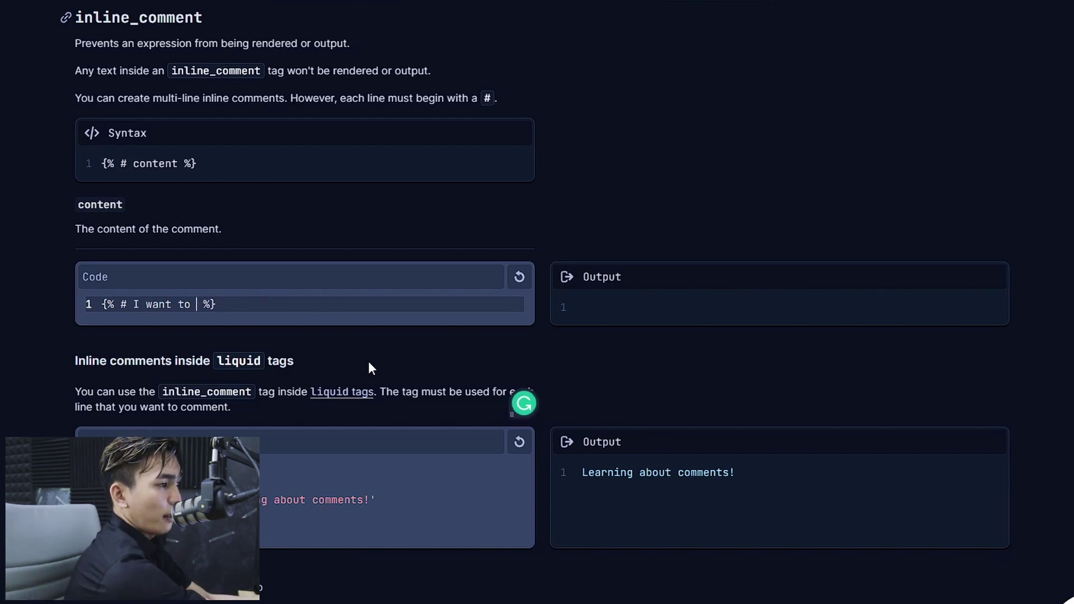
{"action": "key", "text": "BackSpace"}
{"action": "type", "text": "comment"}
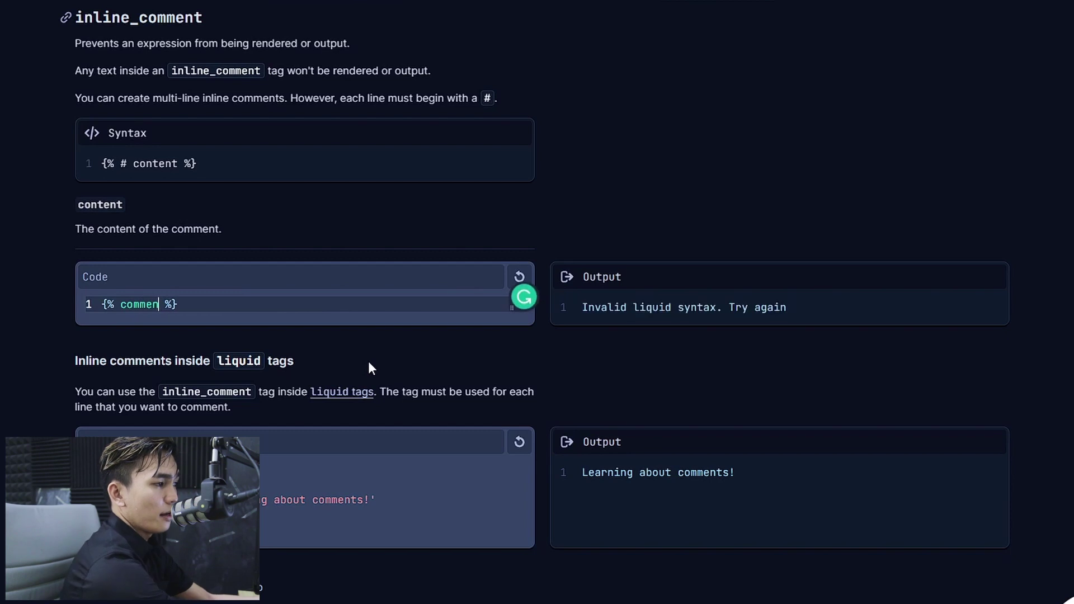
{"action": "key", "text": "Right"}
{"action": "key", "text": "Return"}
{"action": "key", "text": "Return"}
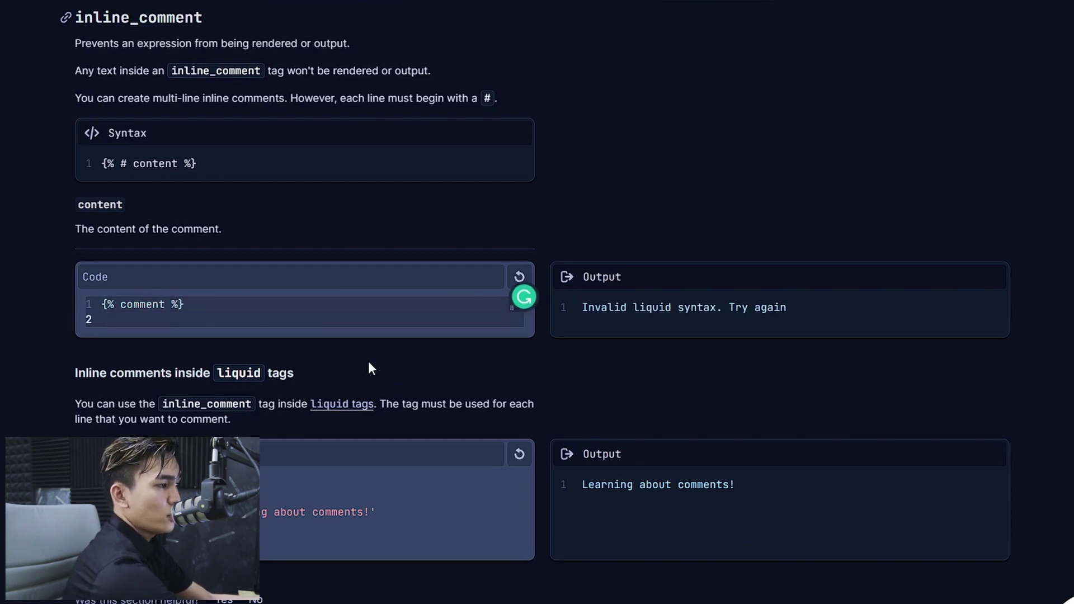
{"action": "type", "text": "{% endcomment %"}
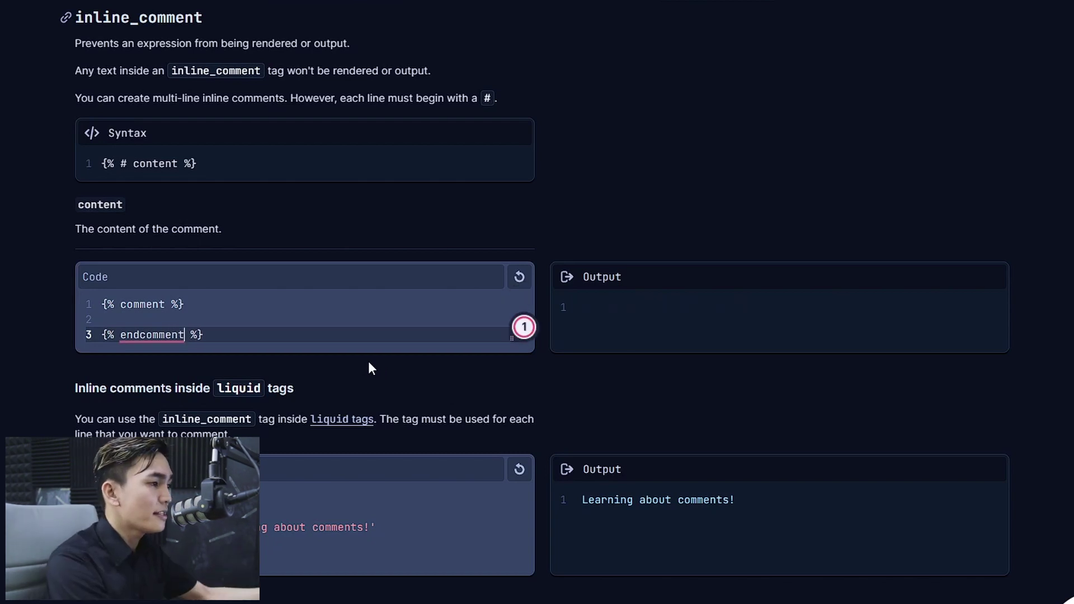
- Replace it with a boxed # comment reading 'I am shaking and crying rn', rendering empty output
{"action": "left_click", "coordinate": [120, 304]}
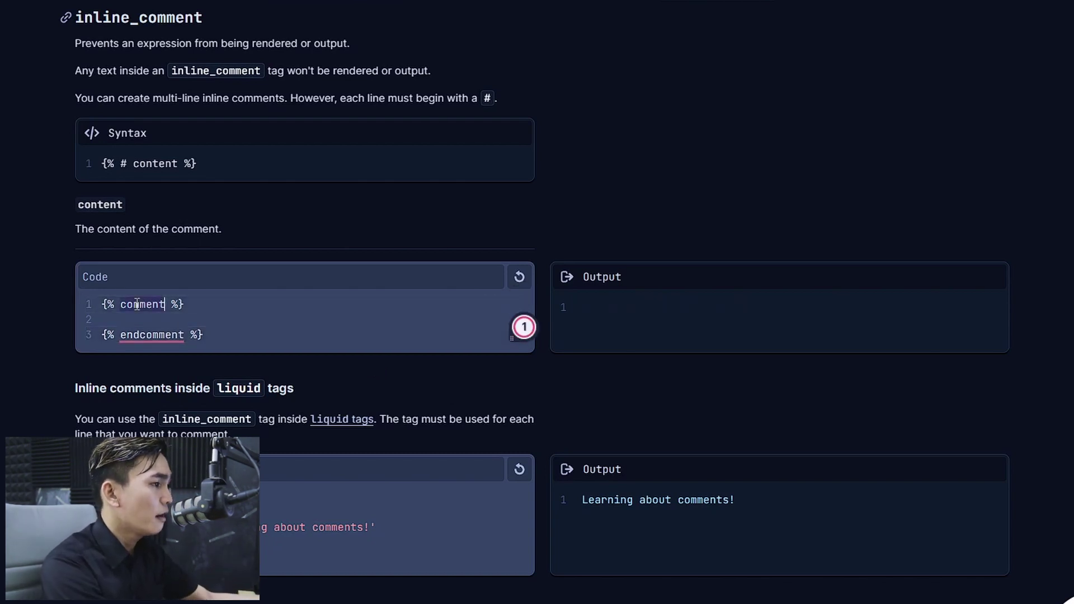
{"action": "double_click", "coordinate": [120, 303]}
{"action": "type", "text": "# "}
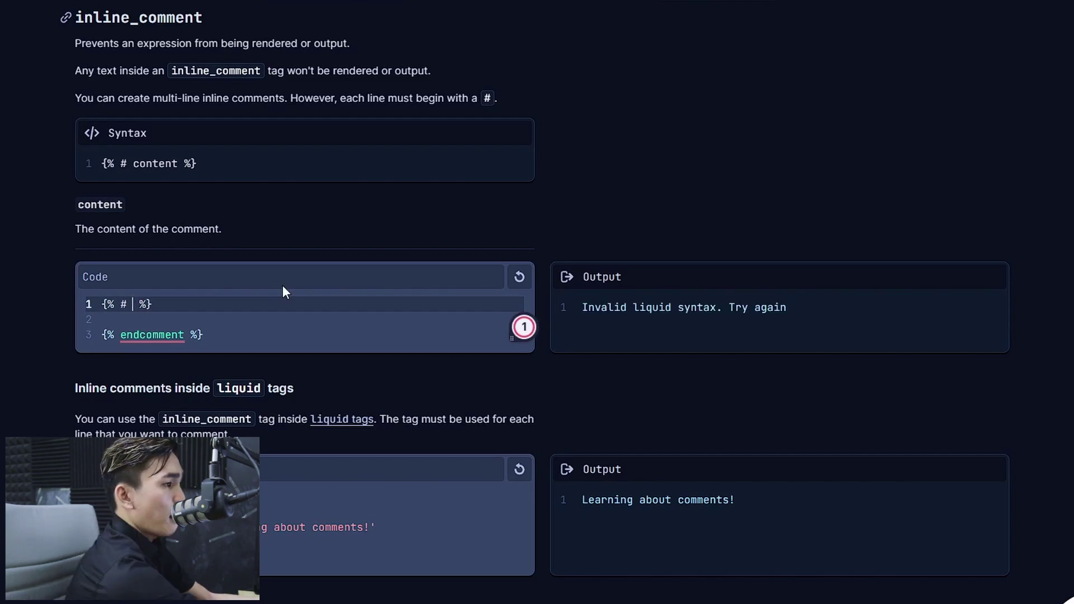
{"action": "type", "text": "I "}
{"action": "type", "text": "am shaking an"}
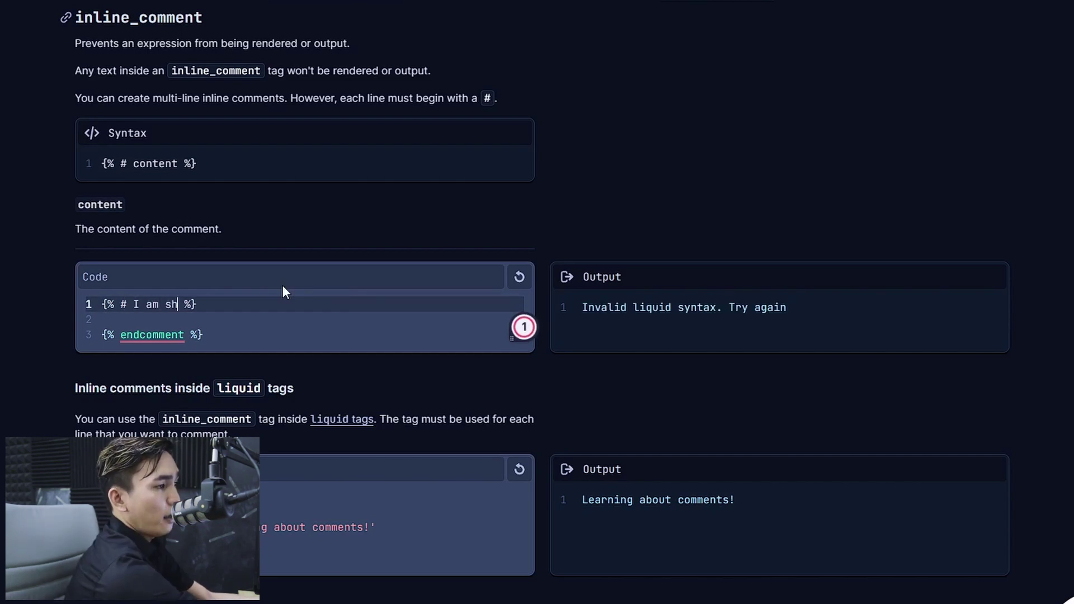
{"action": "type", "text": "d c"}
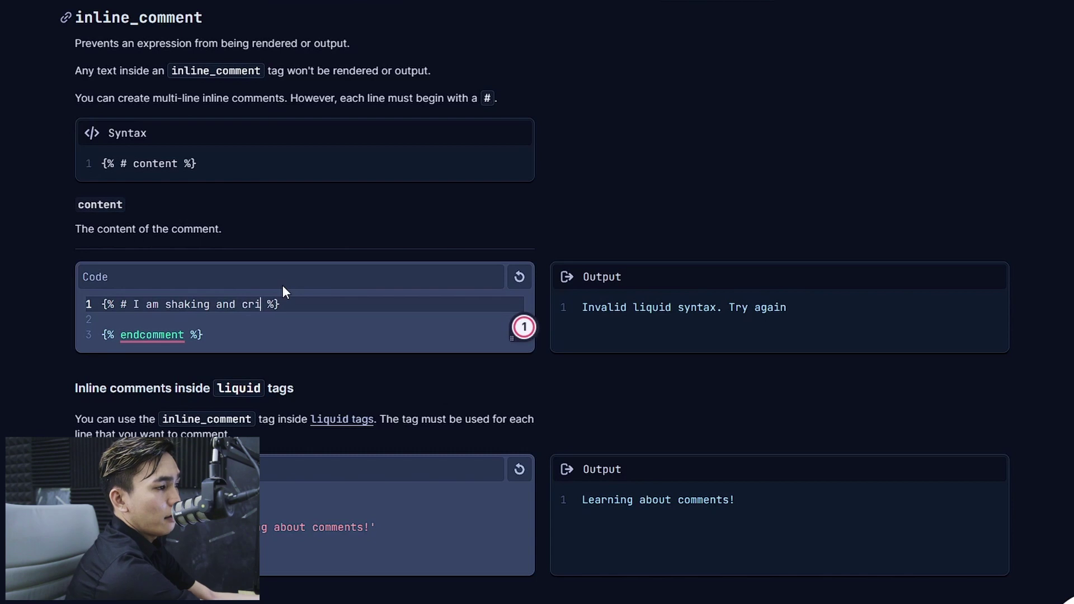
{"action": "type", "text": "rying rn"}
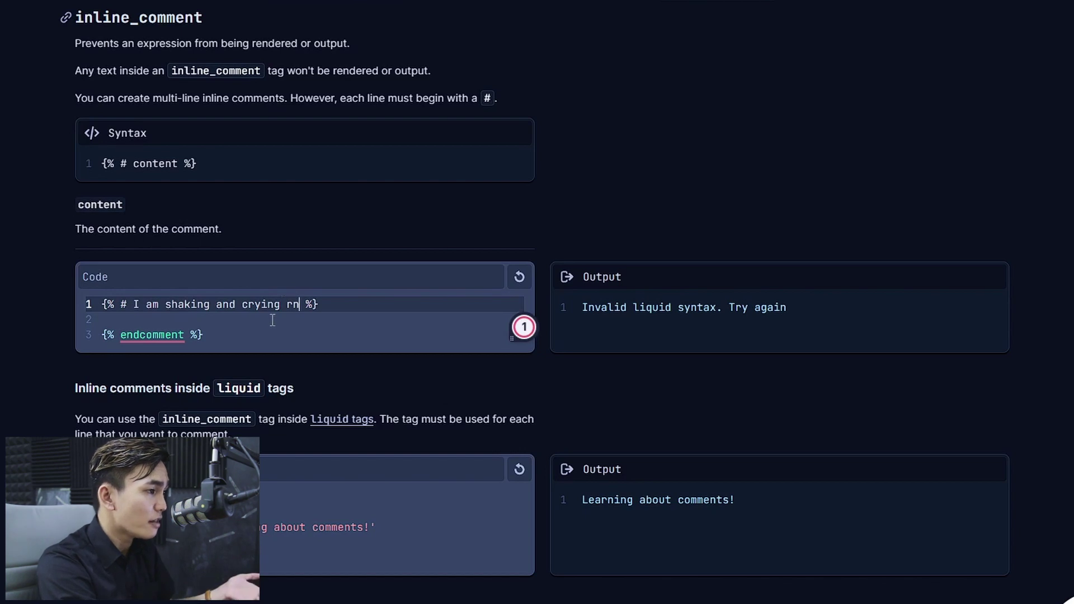
{"action": "left_click", "coordinate": [358, 335]}
{"action": "key", "text": "shift+Home"}
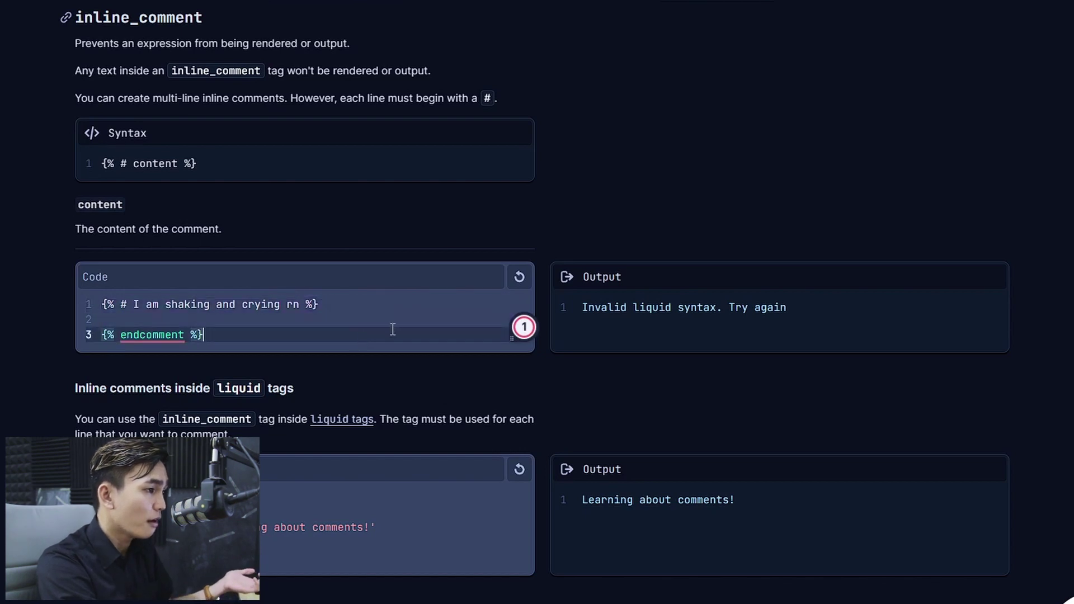
{"action": "key", "text": "BackSpace"}
{"action": "key", "text": "BackSpace"}
{"action": "key", "text": "BackSpace"}
{"action": "key", "text": "ctrl+a"}
{"action": "type", "text": "{% #======================================    #    I am shaking and crying rn    #====================================== %}"}
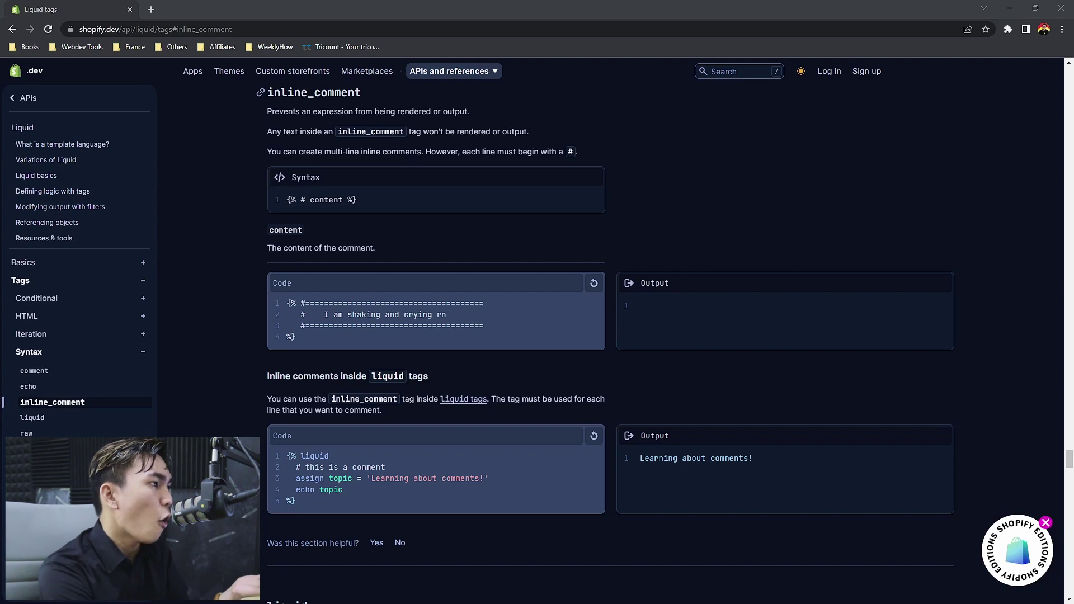
{"action": "right_click", "coordinate": [215, 68]}
- Open the Apps overview page in a new tab
{"action": "key", "text": "Escape"}
{"action": "right_click", "coordinate": [203, 78]}
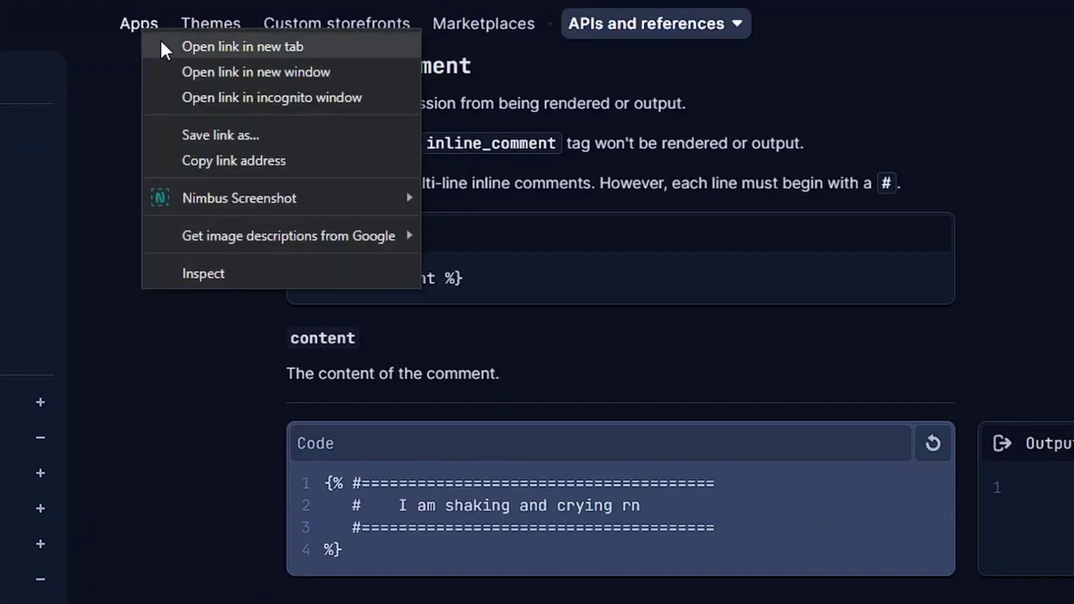
{"action": "left_click", "coordinate": [242, 47]}
- Browse the Build Shopify themes tab, then return to the Liquid tags docs
{"action": "left_click", "coordinate": [191, 8]}
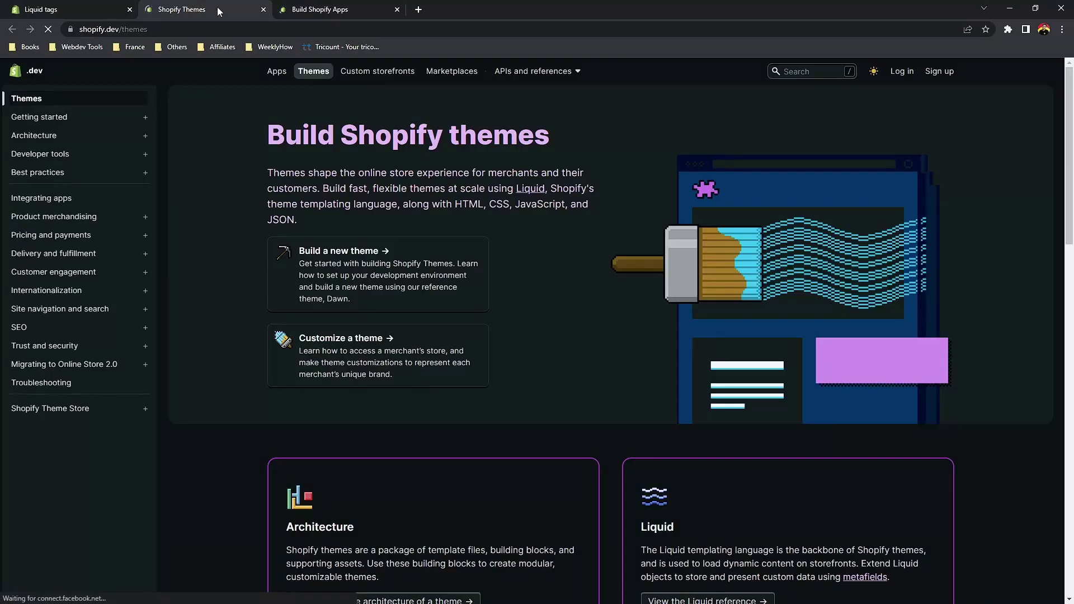
{"action": "scroll", "coordinate": [838, 301], "scroll_direction": "down", "scroll_amount": 18}
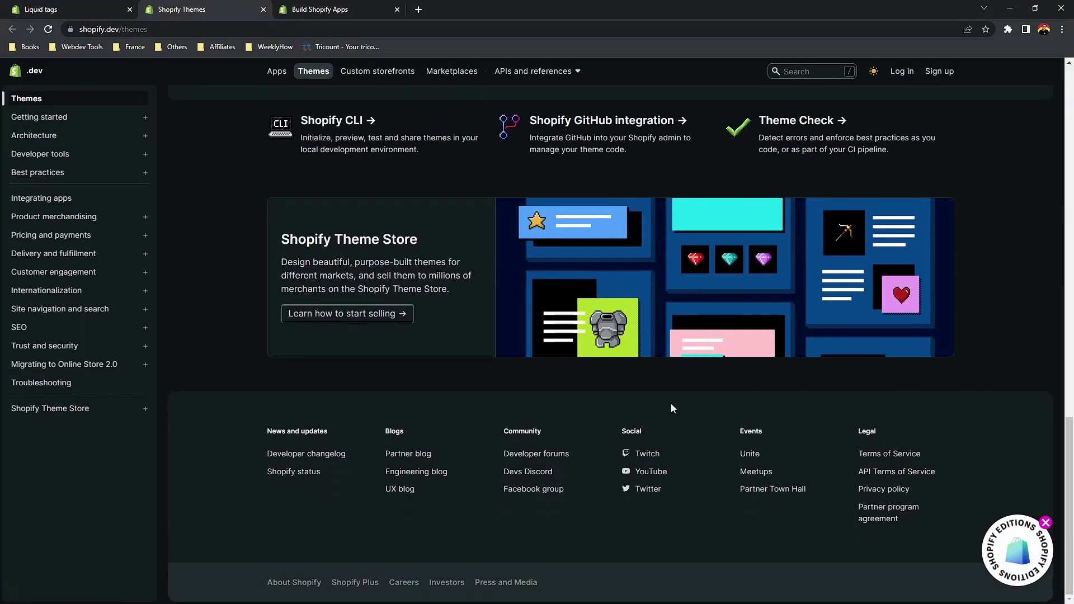
{"action": "scroll", "coordinate": [504, 470], "scroll_direction": "up", "scroll_amount": 18}
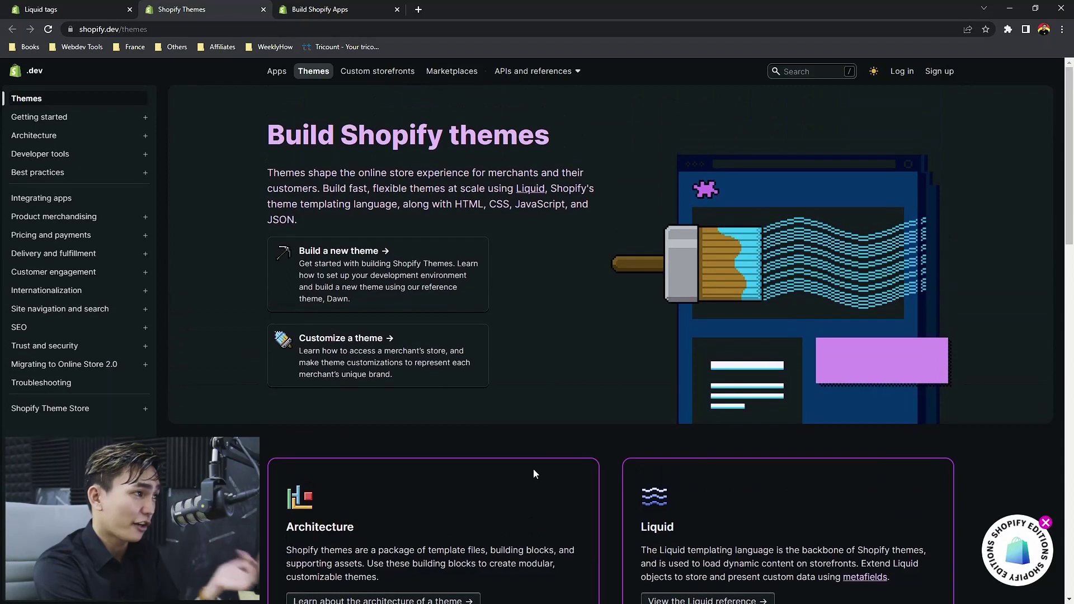
{"action": "left_click", "coordinate": [89, 9]}
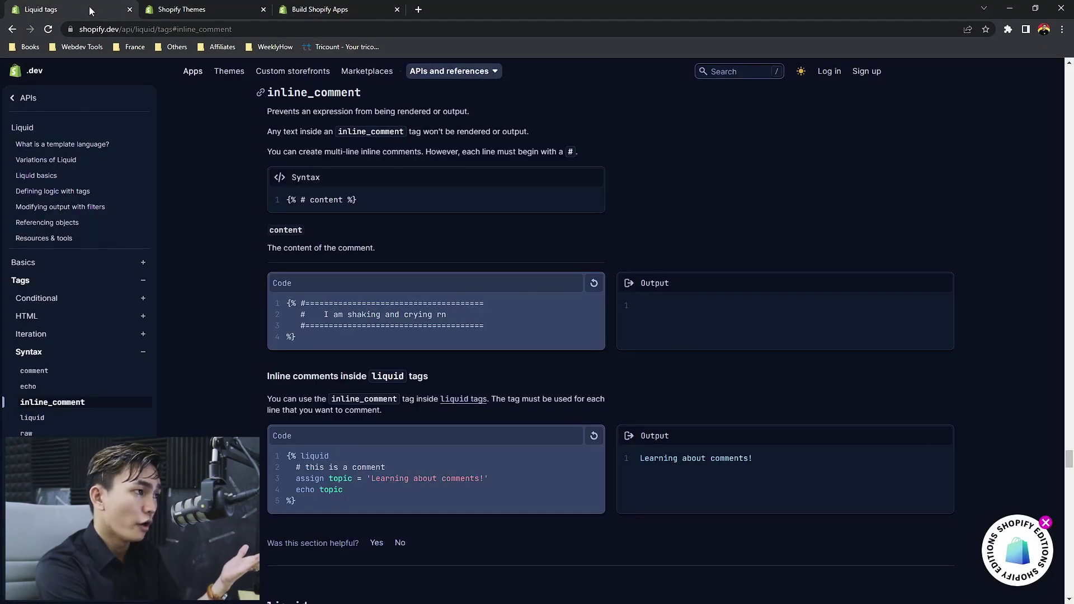
{"action": "left_click", "coordinate": [487, 73]}
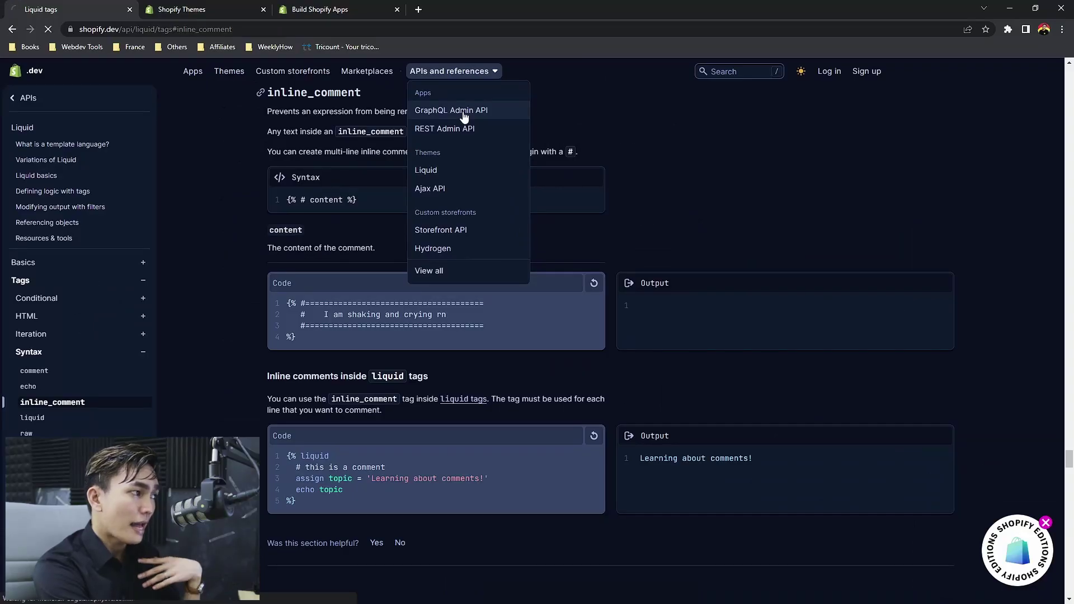
- Visit the GraphQL Admin API reference, then go back to the Liquid tags page
{"action": "left_click", "coordinate": [622, 109]}
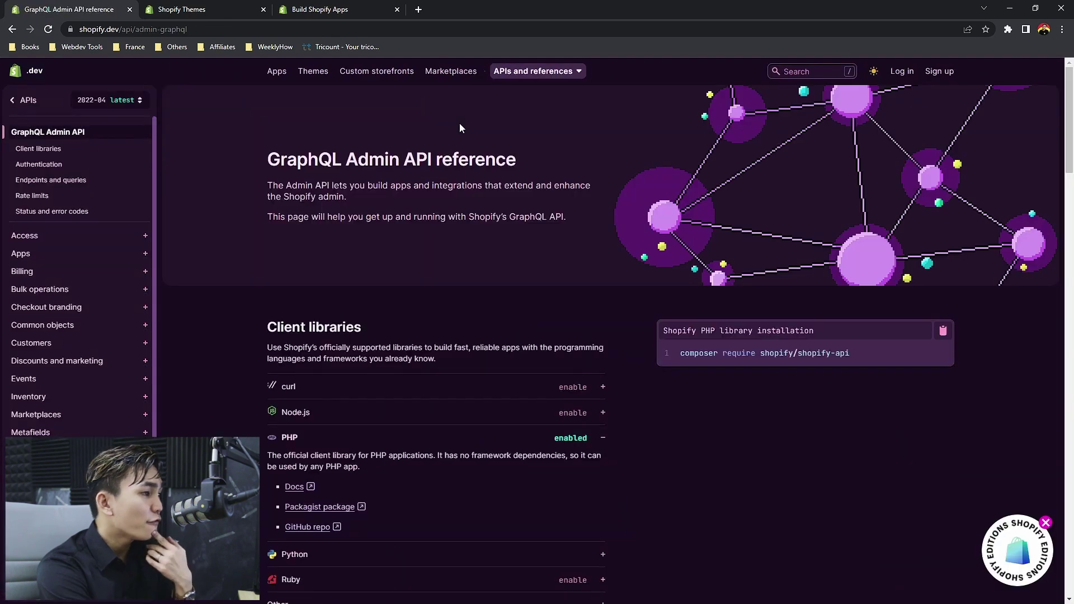
{"action": "left_click", "coordinate": [13, 31]}
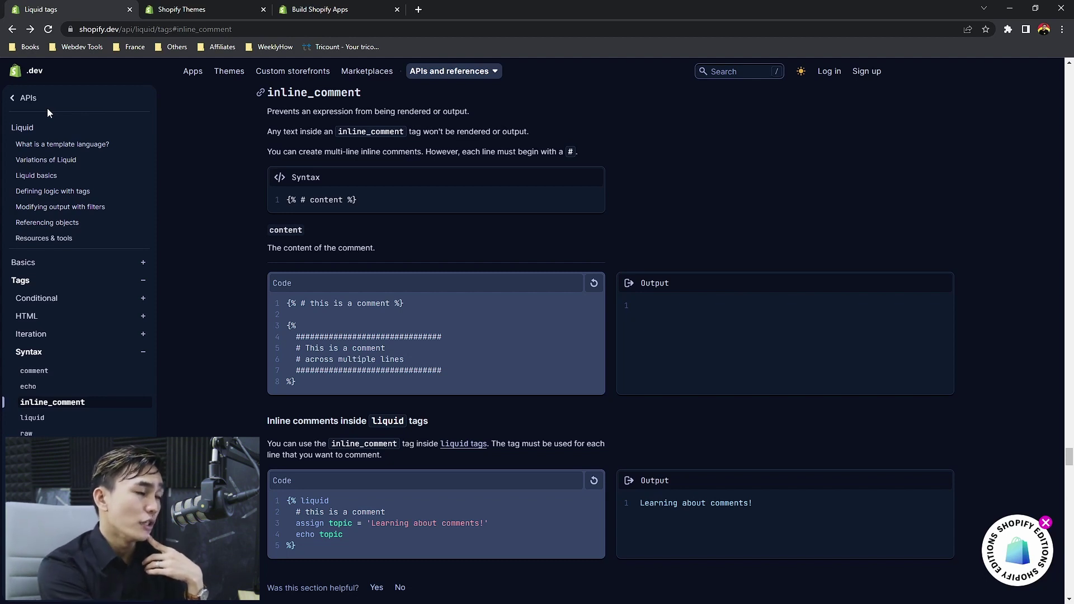
- Open the 2022-07 release candidate notes from the full API references list
{"action": "left_click", "coordinate": [488, 72]}
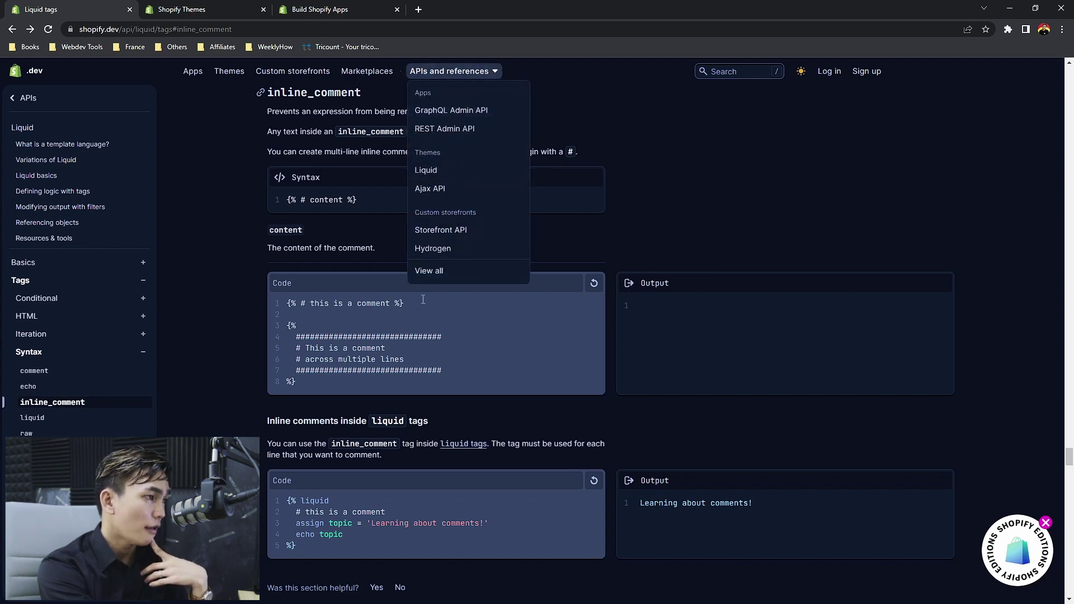
{"action": "left_click", "coordinate": [433, 273]}
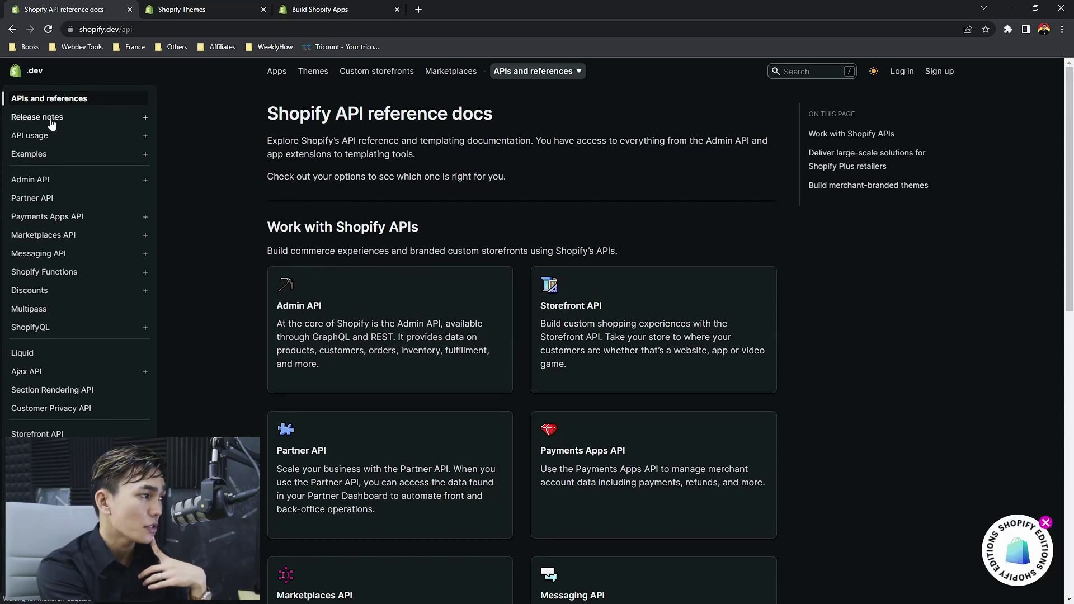
{"action": "left_click", "coordinate": [56, 118]}
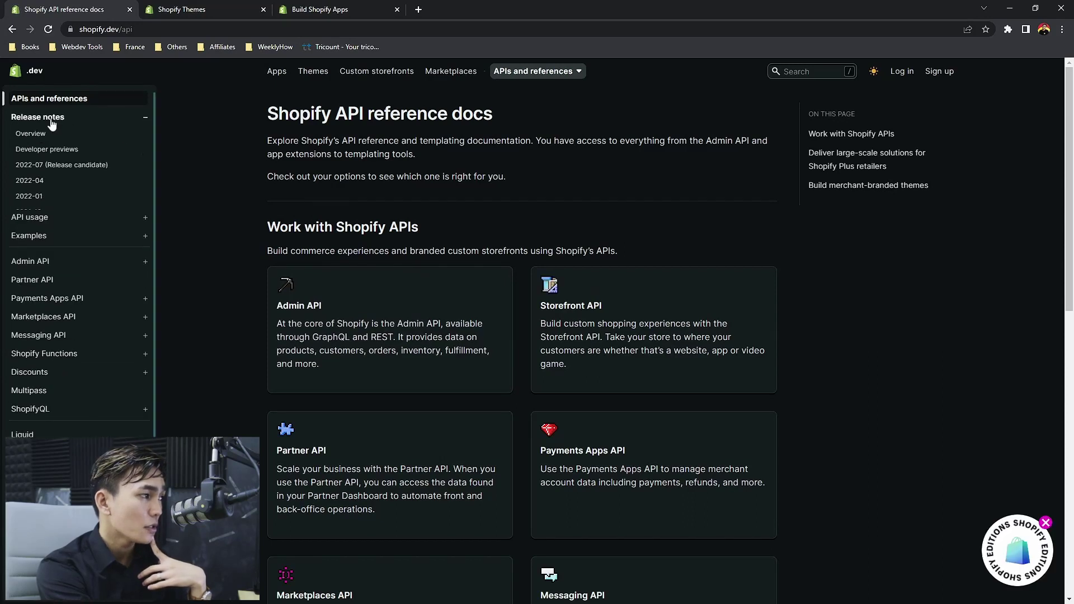
{"action": "left_click", "coordinate": [46, 166]}
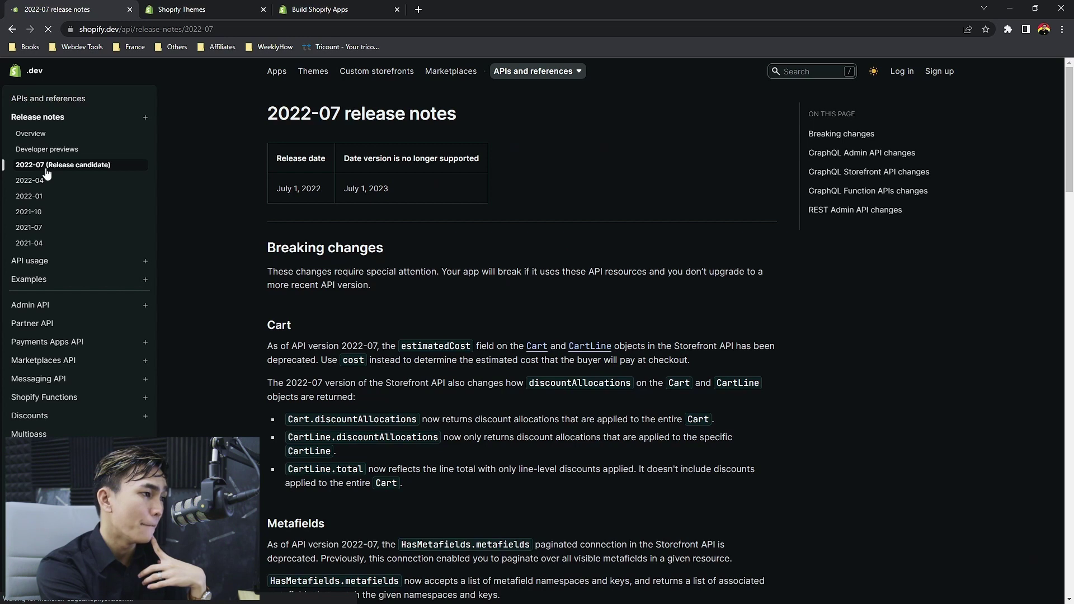
- Scroll through the 2022-07 breaking changes and API change sections, then back to the top
{"action": "scroll", "coordinate": [739, 448], "scroll_direction": "down", "scroll_amount": 2}
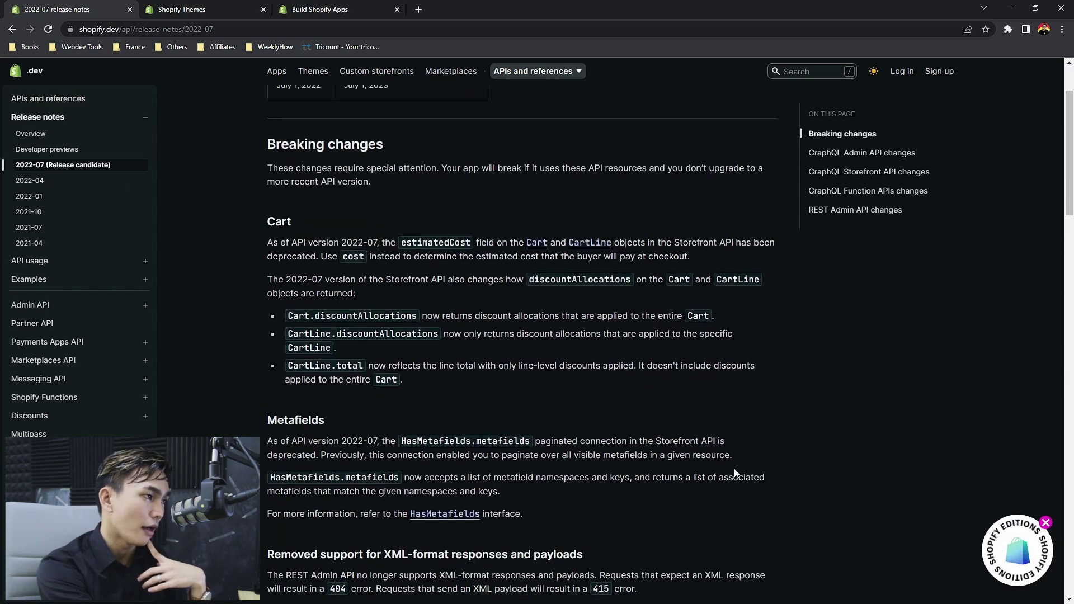
{"action": "scroll", "coordinate": [735, 475], "scroll_direction": "up", "scroll_amount": 3}
{"action": "scroll", "coordinate": [734, 481], "scroll_direction": "down", "scroll_amount": 15}
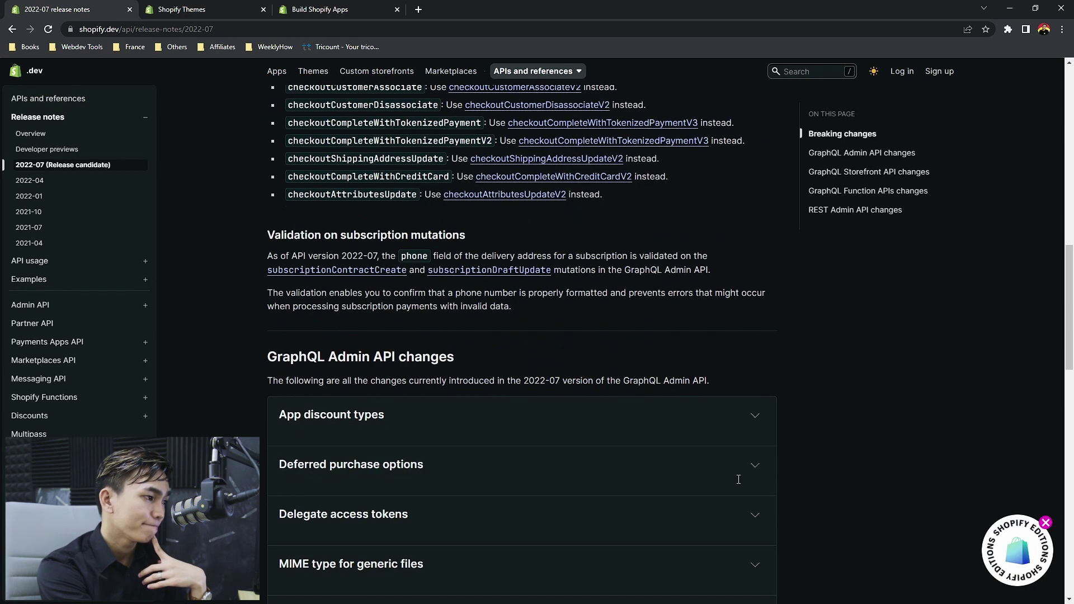
{"action": "scroll", "coordinate": [739, 481], "scroll_direction": "down", "scroll_amount": 15}
{"action": "scroll", "coordinate": [722, 496], "scroll_direction": "up", "scroll_amount": 5}
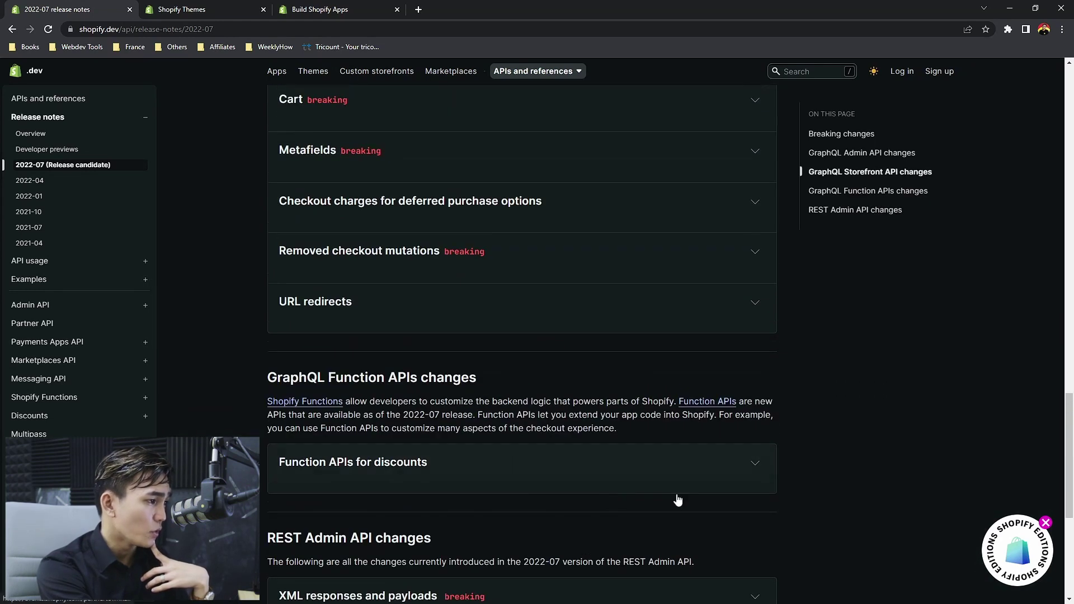
{"action": "scroll", "coordinate": [411, 403], "scroll_direction": "up", "scroll_amount": 4}
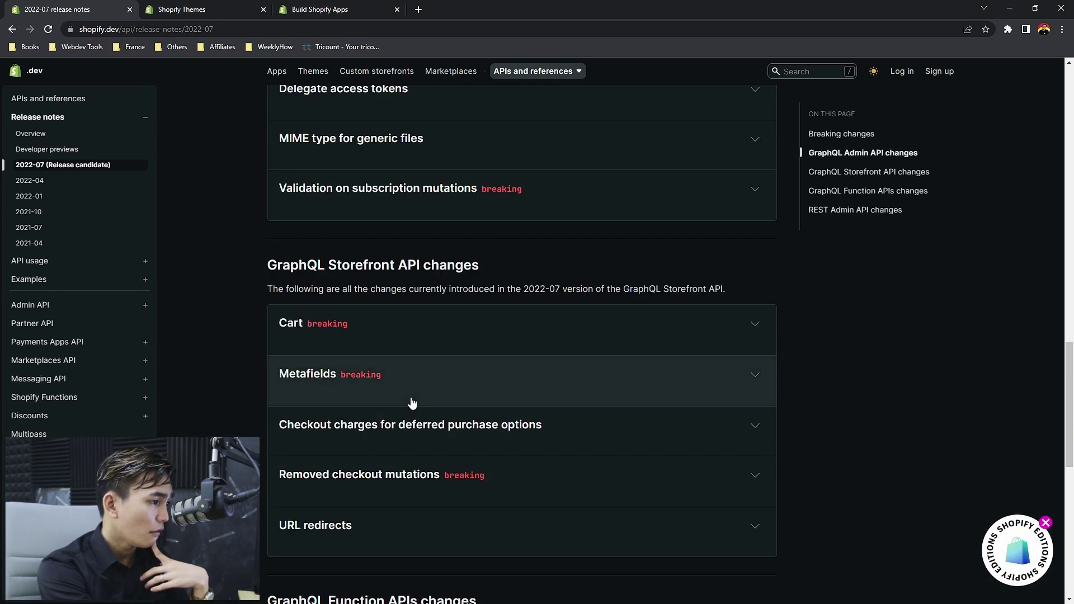
{"action": "scroll", "coordinate": [395, 523], "scroll_direction": "up", "scroll_amount": 7}
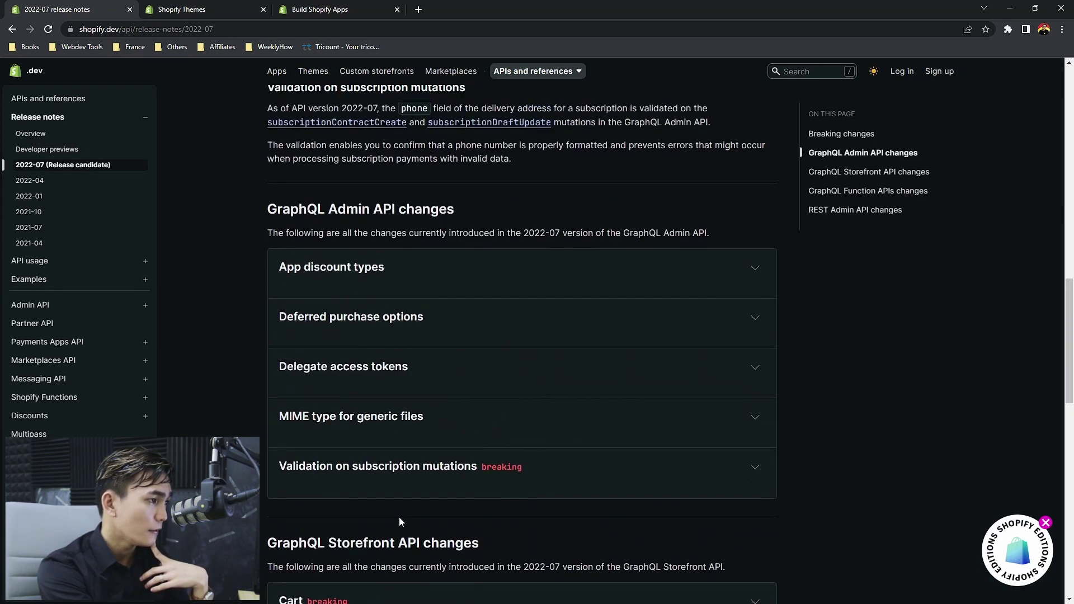
{"action": "scroll", "coordinate": [401, 523], "scroll_direction": "up", "scroll_amount": 15}
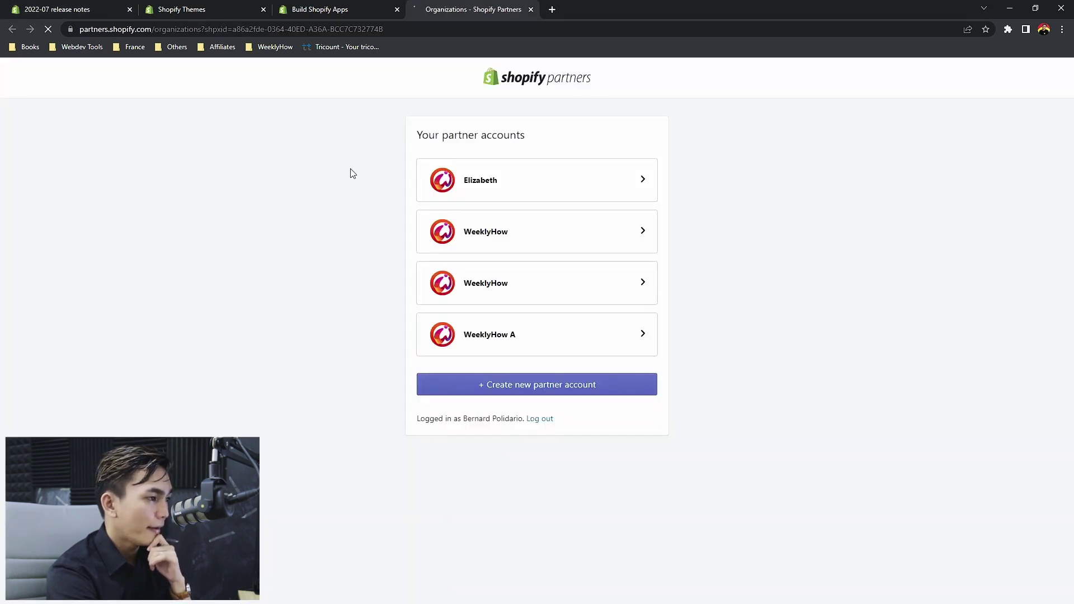
- Choose the partner account, go to Stores, and log into the Celeste Development Store admin
{"action": "left_click", "coordinate": [573, 285]}
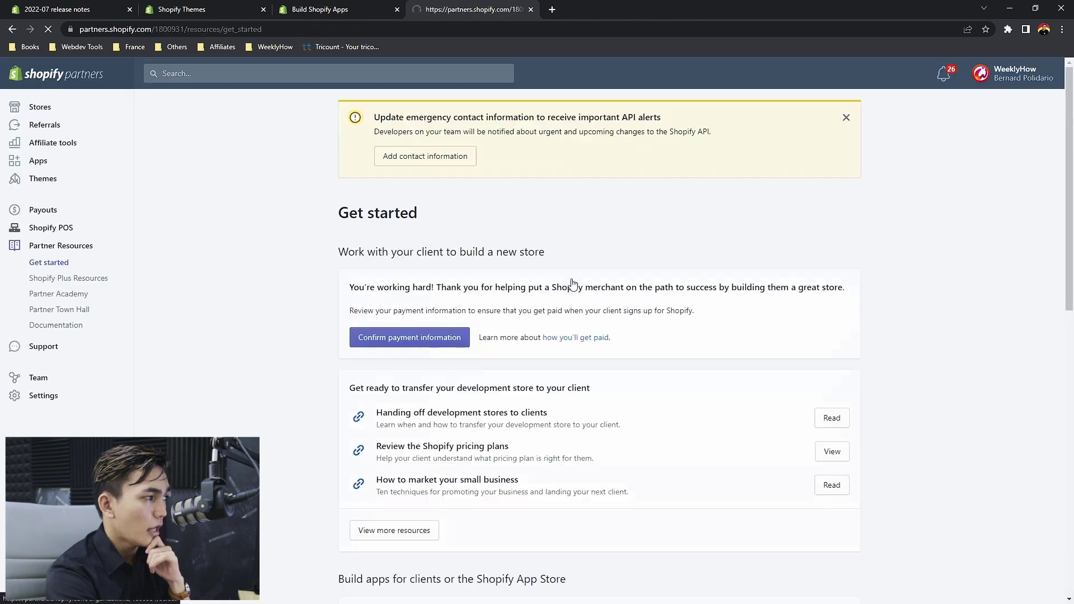
{"action": "left_click", "coordinate": [32, 112]}
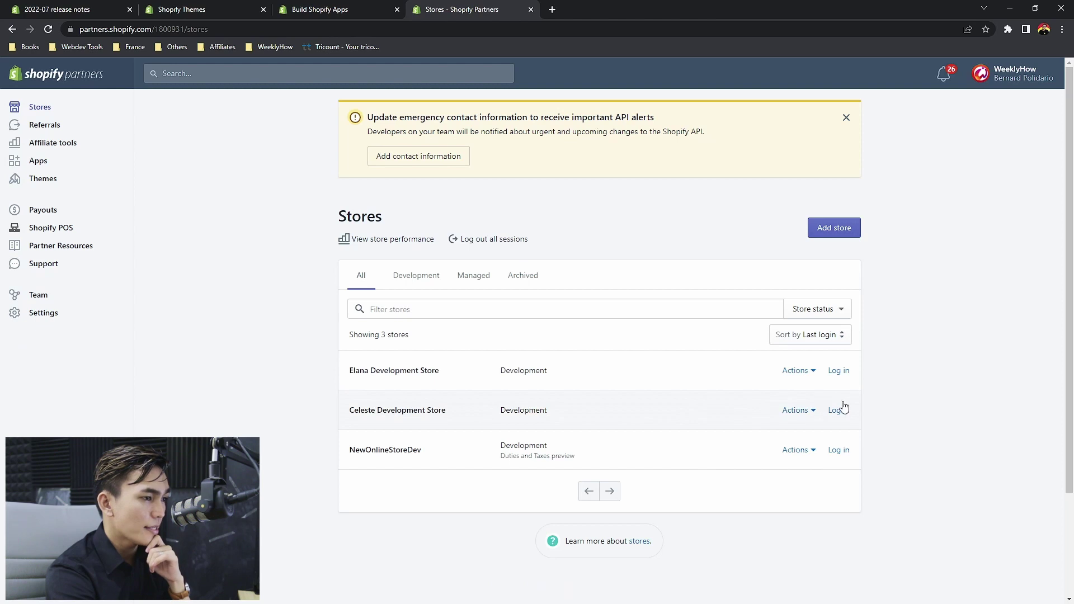
{"action": "left_click", "coordinate": [838, 411]}
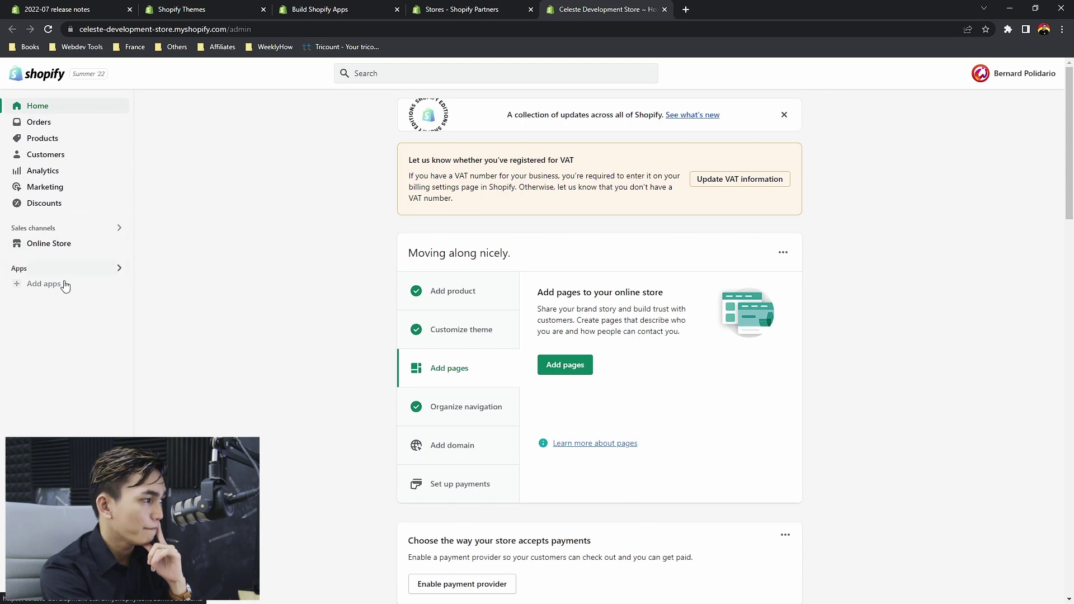
- From Online Store > Themes, open Edit code for the Celeste theme
{"action": "left_click", "coordinate": [70, 245]}
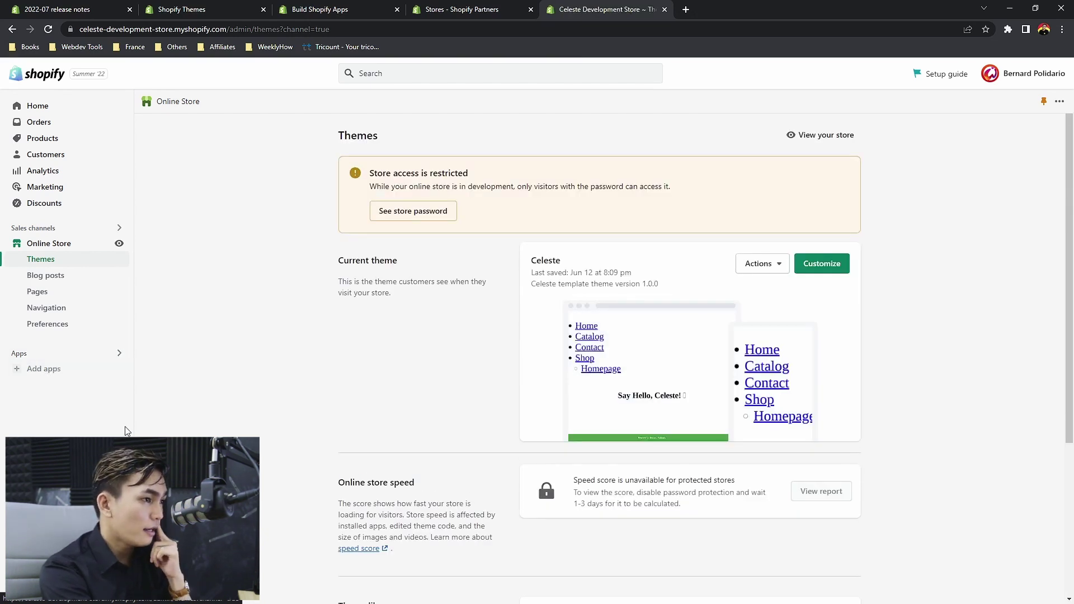
{"action": "left_click", "coordinate": [760, 265]}
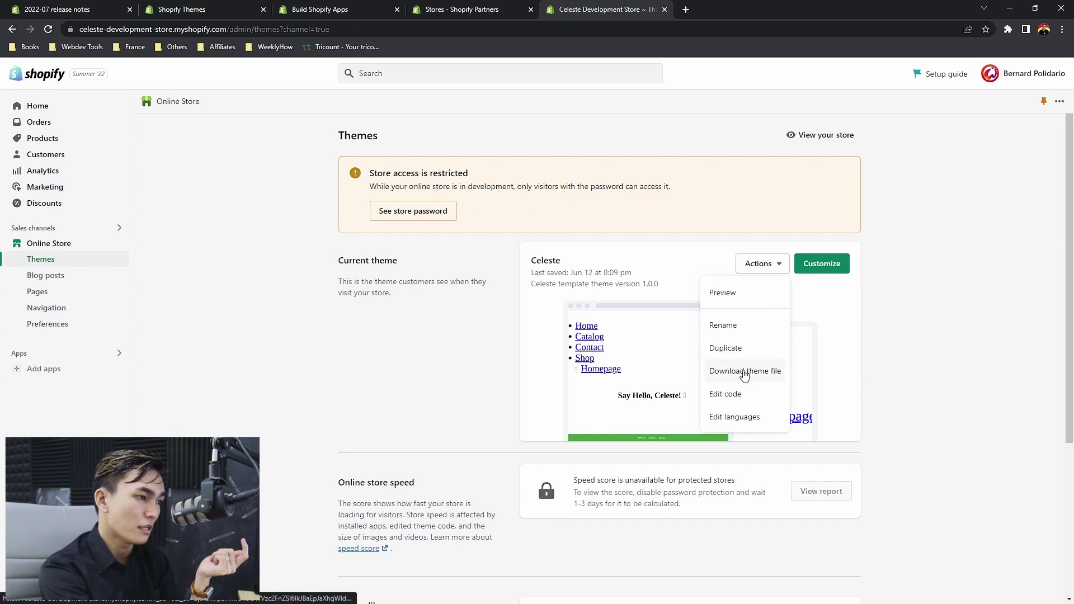
{"action": "left_click", "coordinate": [735, 403]}
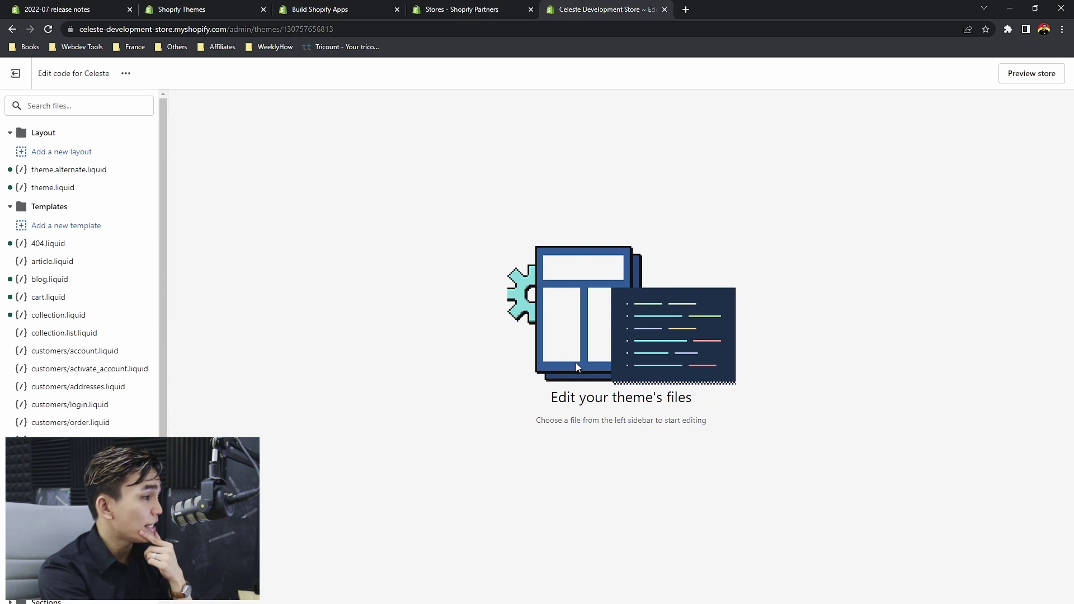
- In article.liquid, complete the {% if %} tag on line 6 and add a closing {% endif %}
{"action": "left_click", "coordinate": [45, 261]}
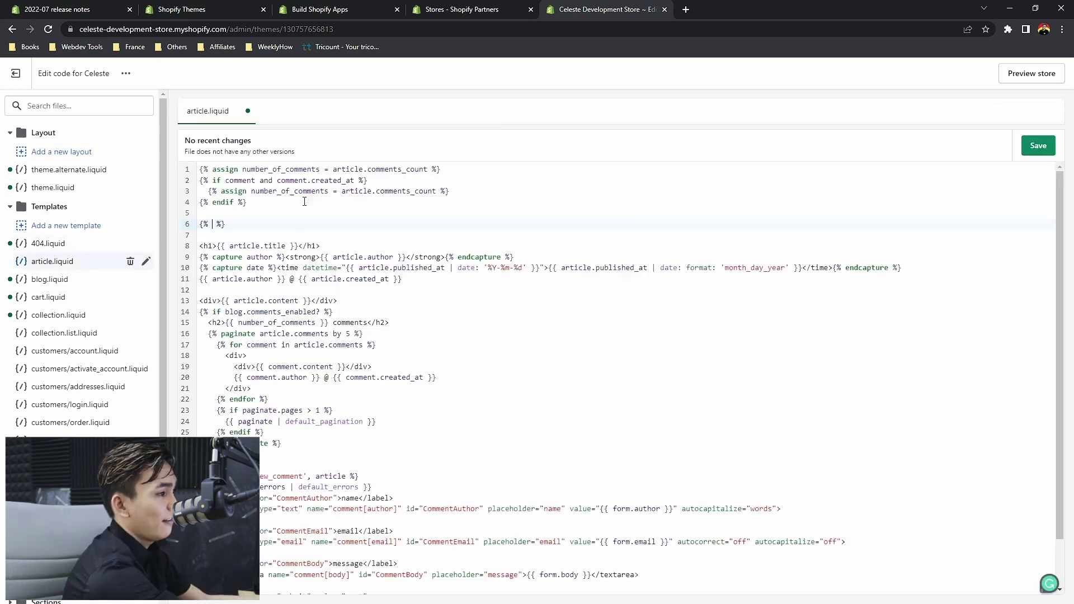
{"action": "type", "text": "ro"}
{"action": "key", "text": "BackSpace"}
{"action": "key", "text": "BackSpace"}
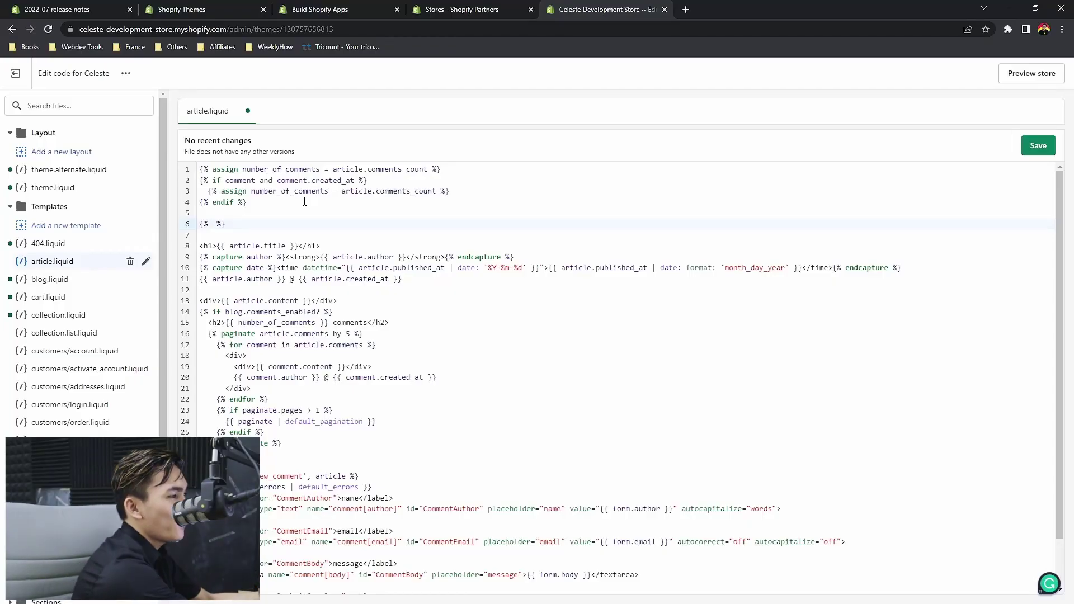
{"action": "type", "text": "if"}
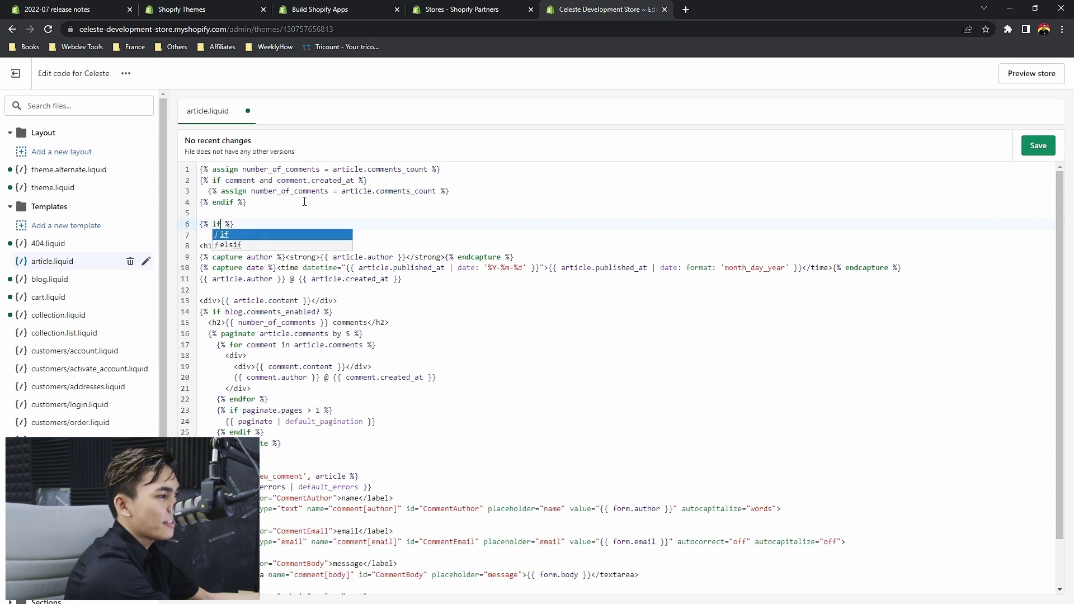
{"action": "key", "text": "Escape"}
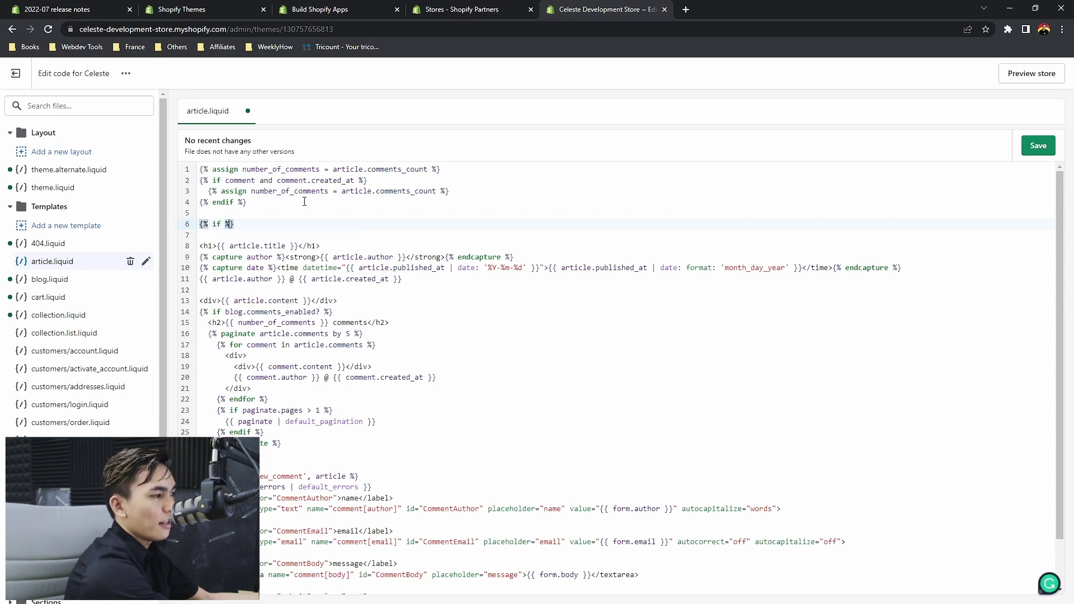
{"action": "key", "text": "Down"}
{"action": "key", "text": "Return"}
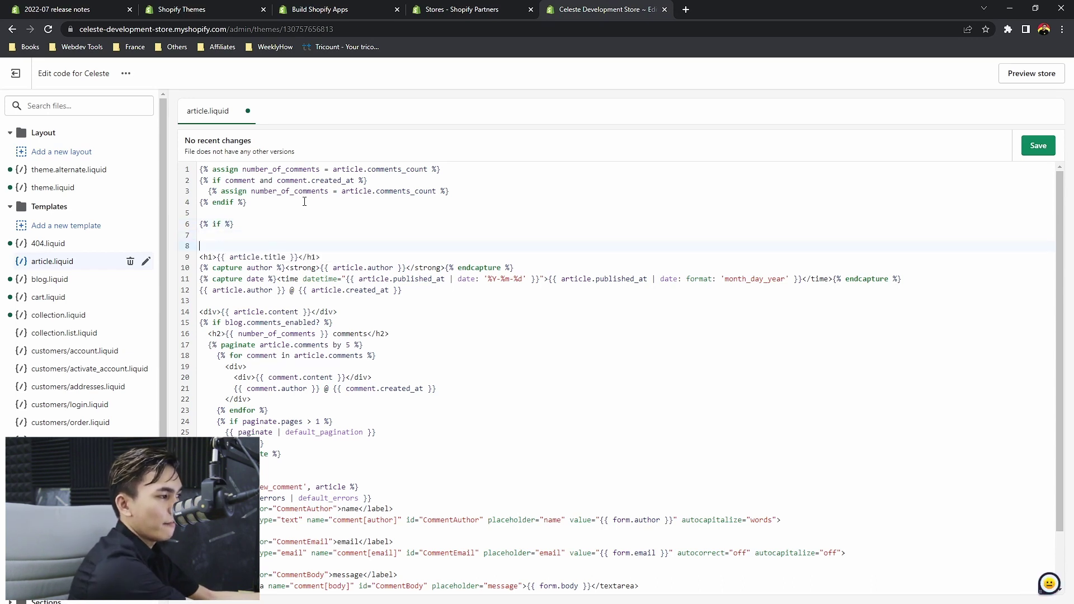
{"action": "type", "text": "{% endif %"}
{"action": "key", "text": "End"}
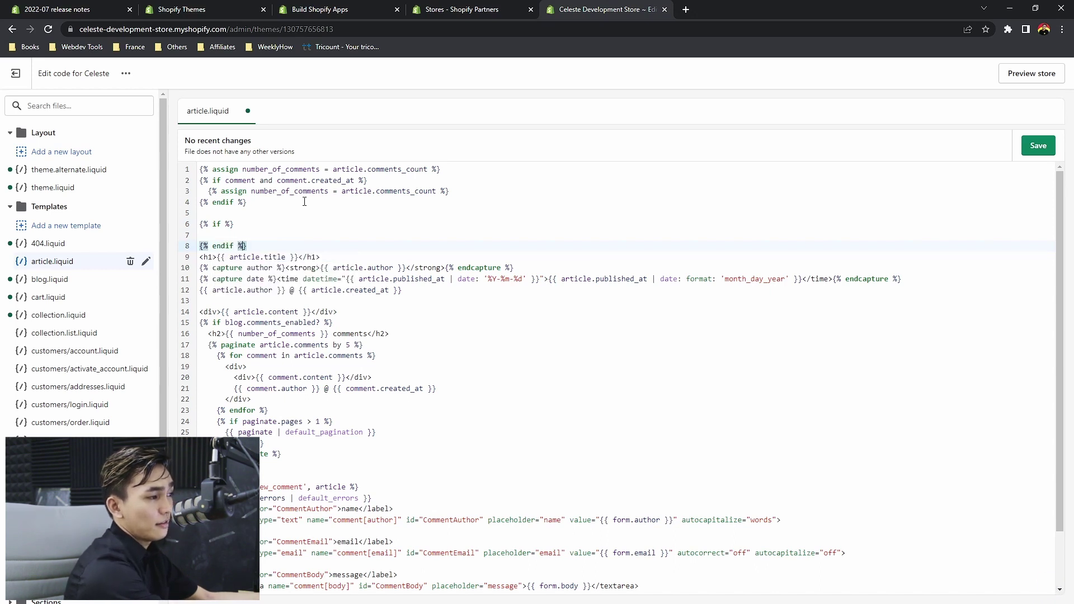
{"action": "key", "text": "Return"}
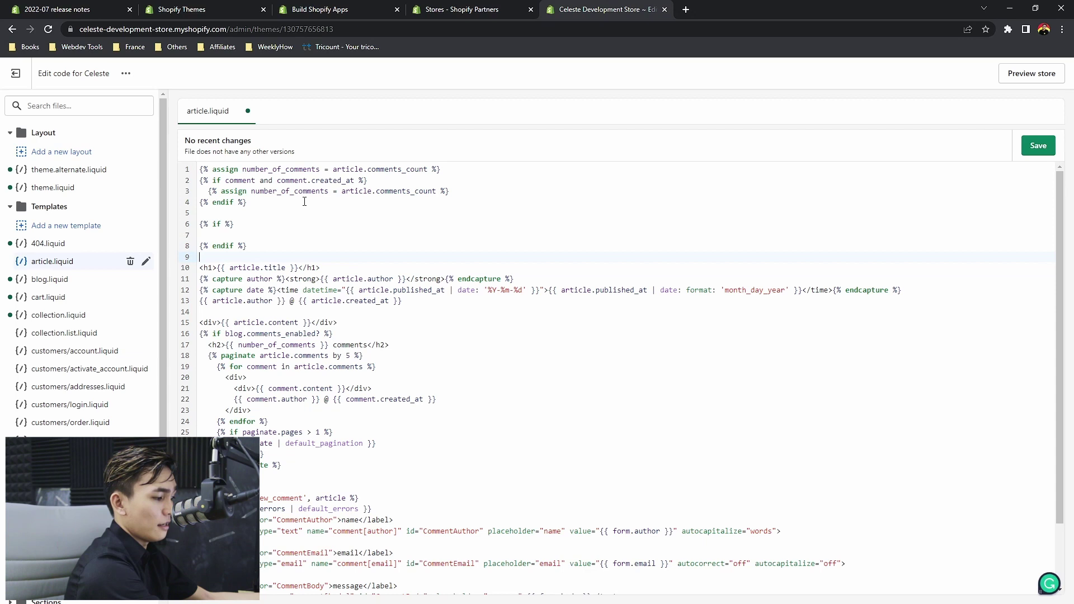
{"action": "key", "text": "Up"}
{"action": "key", "text": "Up"}
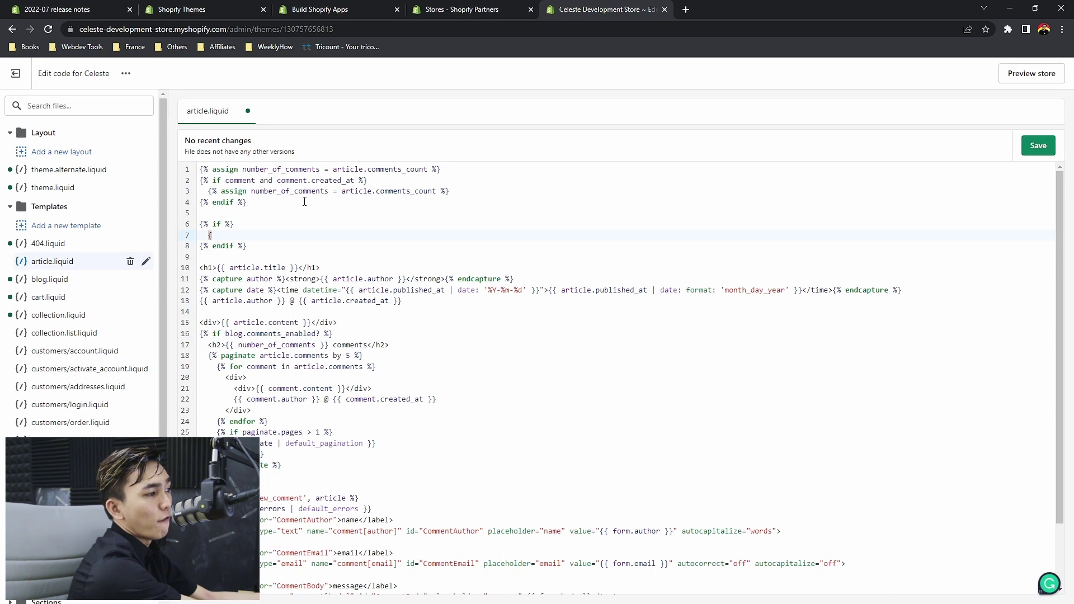
- Nest an indented {% for %} with a matching {% endfor %} inside the if block, then select the block
{"action": "type", "text": "% for %"}
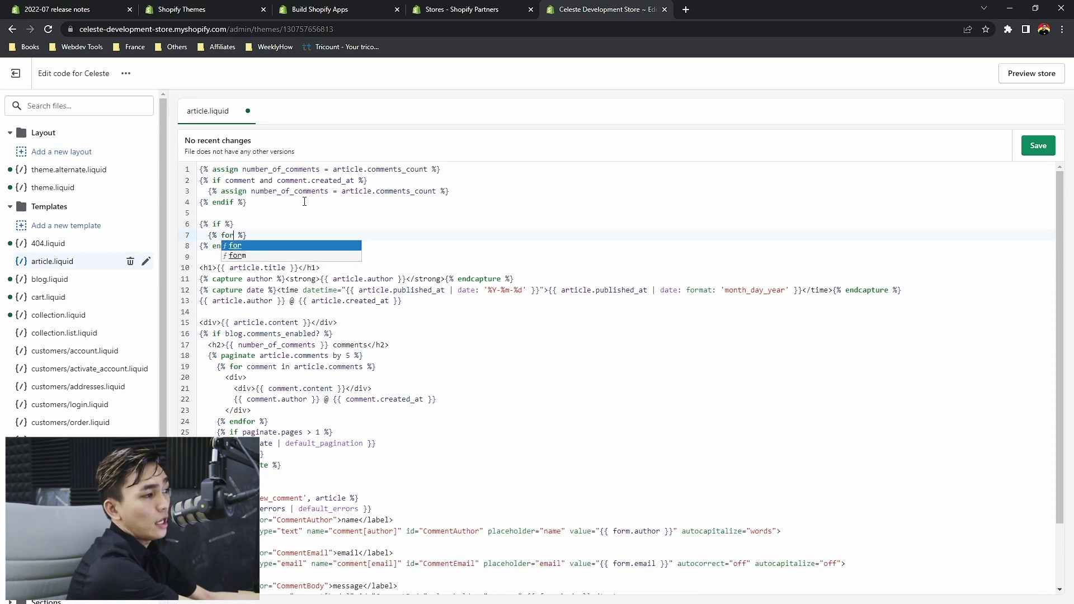
{"action": "key", "text": "Tab"}
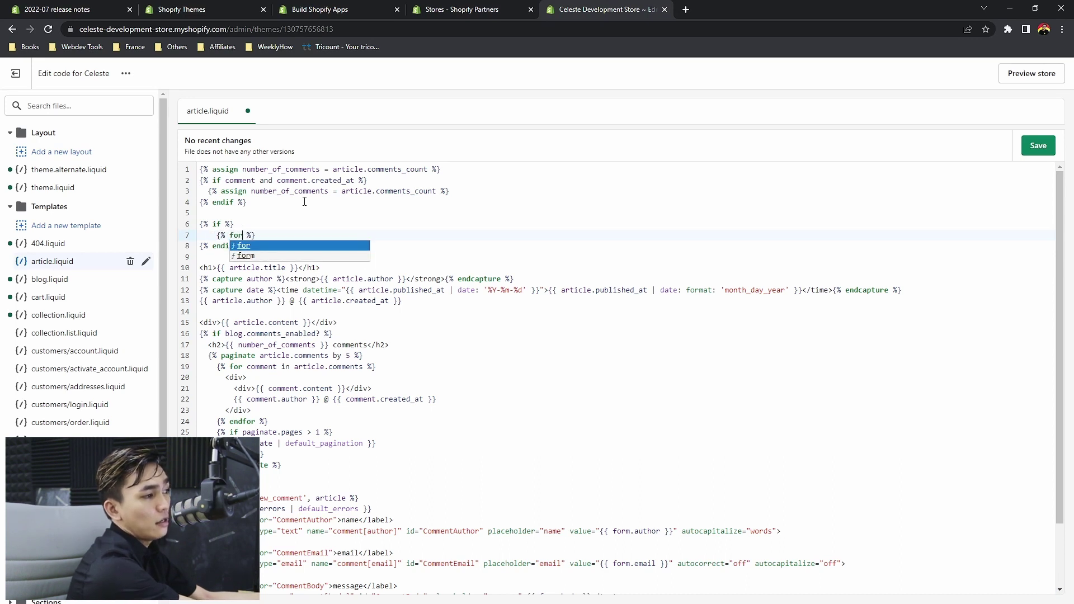
{"action": "key", "text": "Tab"}
{"action": "key", "text": "Tab"}
{"action": "key", "text": "Tab"}
{"action": "key", "text": "Tab"}
{"action": "key", "text": "Tab"}
{"action": "key", "text": "Tab"}
{"action": "key", "text": "Tab"}
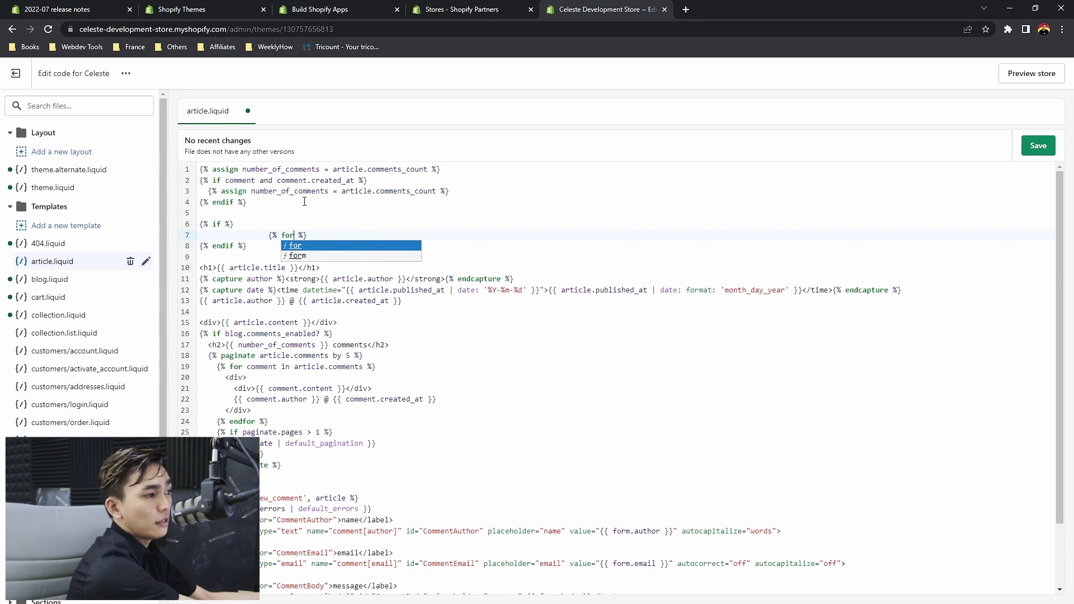
{"action": "key", "text": "shift+Tab"}
{"action": "key", "text": "shift+Tab"}
{"action": "key", "text": "shift+Tab"}
{"action": "key", "text": "shift+Tab"}
{"action": "key", "text": "shift+Tab"}
{"action": "key", "text": "shift+Tab"}
{"action": "key", "text": "shift+Tab"}
{"action": "key", "text": "shift+Tab"}
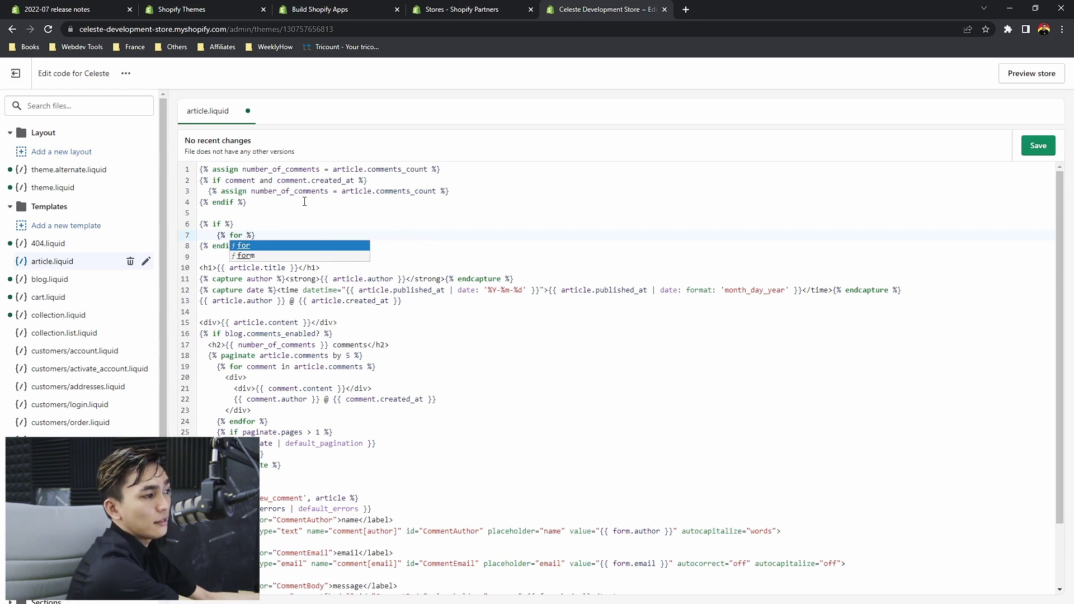
{"action": "key", "text": "Right"}
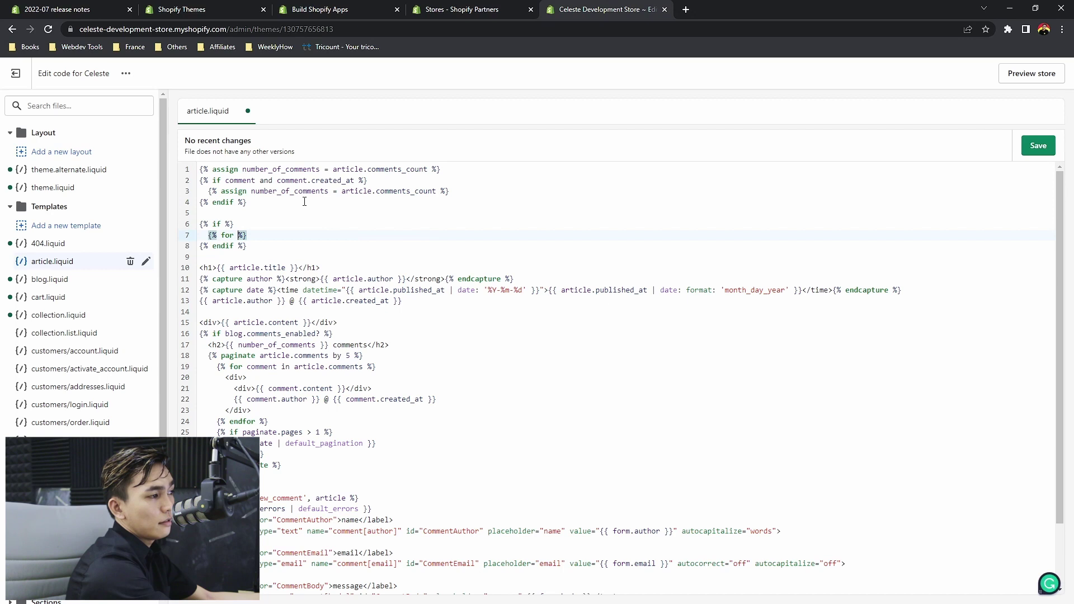
{"action": "key", "text": "End"}
{"action": "key", "text": "Return"}
{"action": "key", "text": "Return"}
{"action": "type", "text": "{% "}
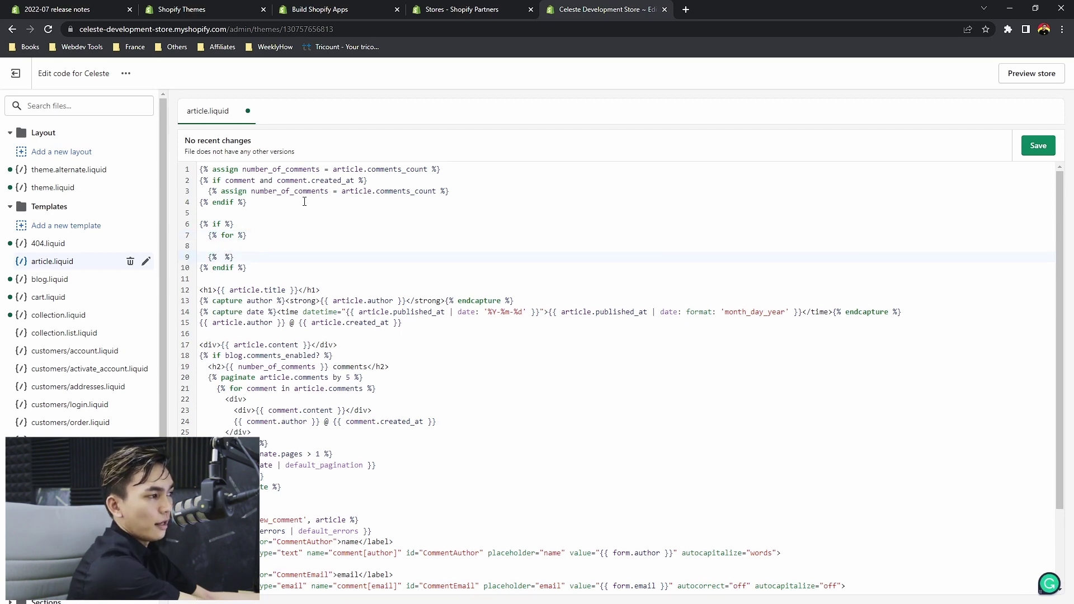
{"action": "type", "text": "endfor"}
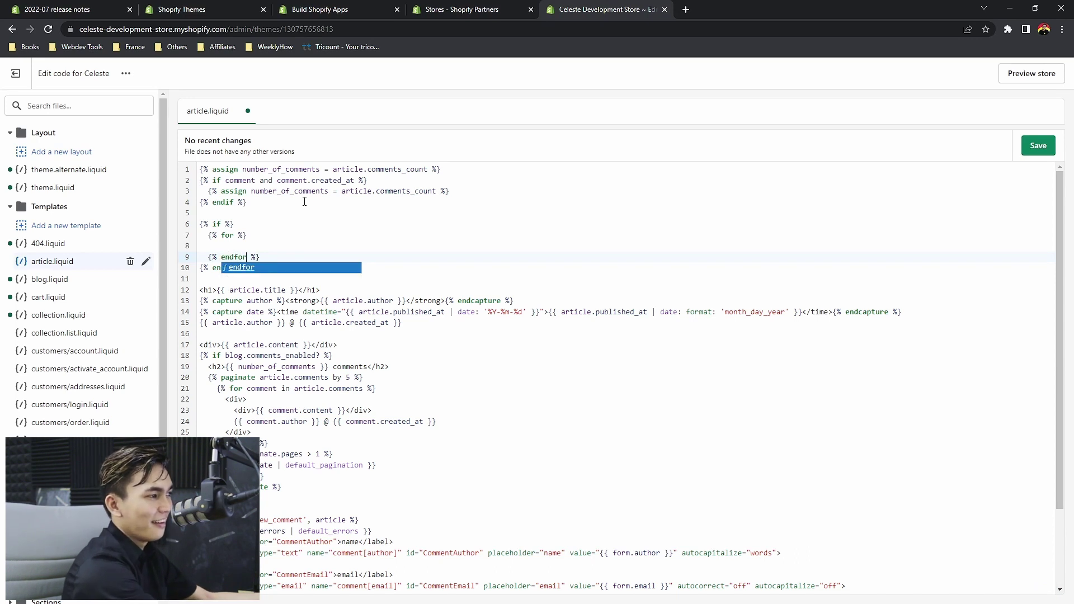
{"action": "key", "text": "Escape"}
{"action": "key", "text": "Up"}
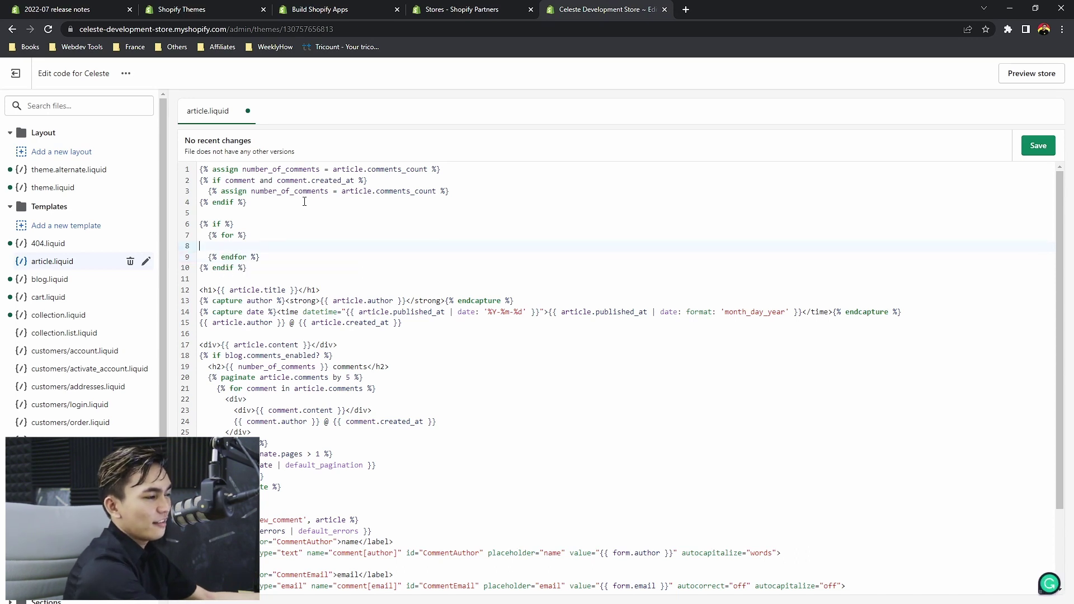
{"action": "key", "text": "Up"}
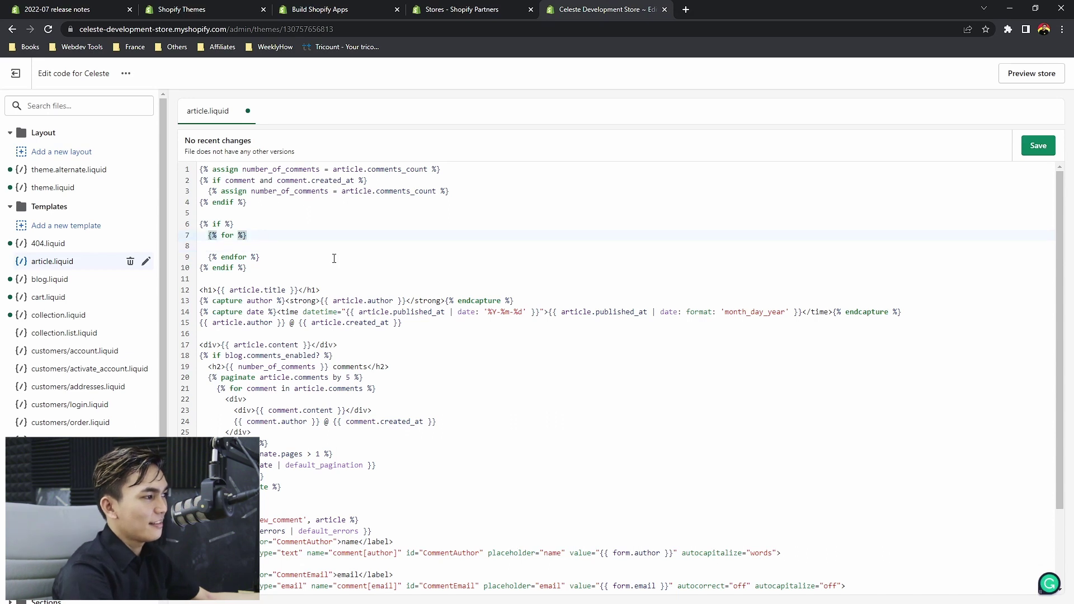
{"action": "left_click_drag", "start_coordinate": [297, 267], "coordinate": [175, 232]}
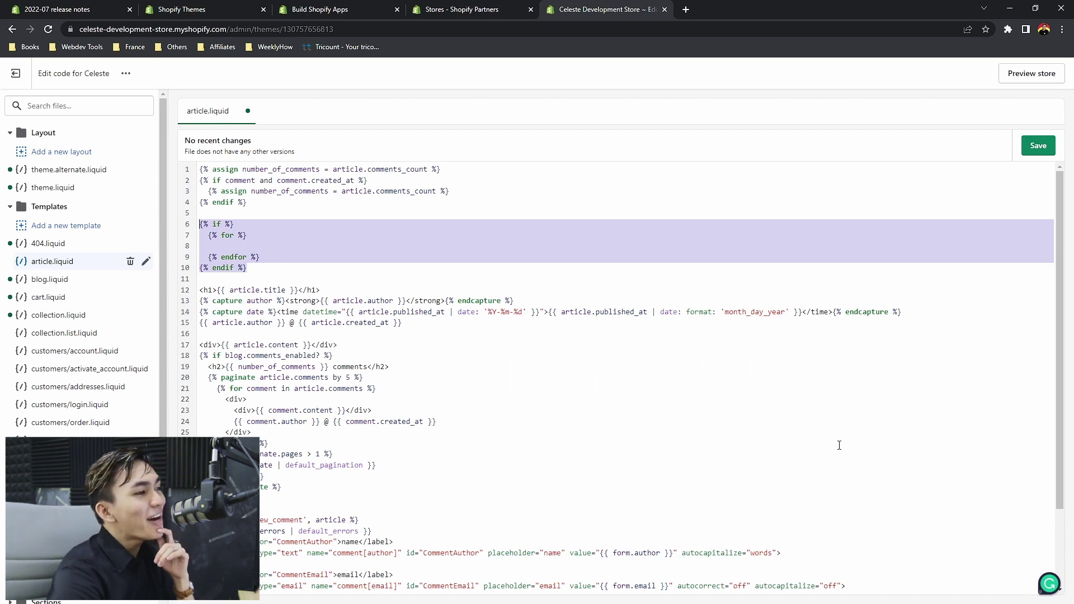
{"action": "left_click", "coordinate": [826, 465]}
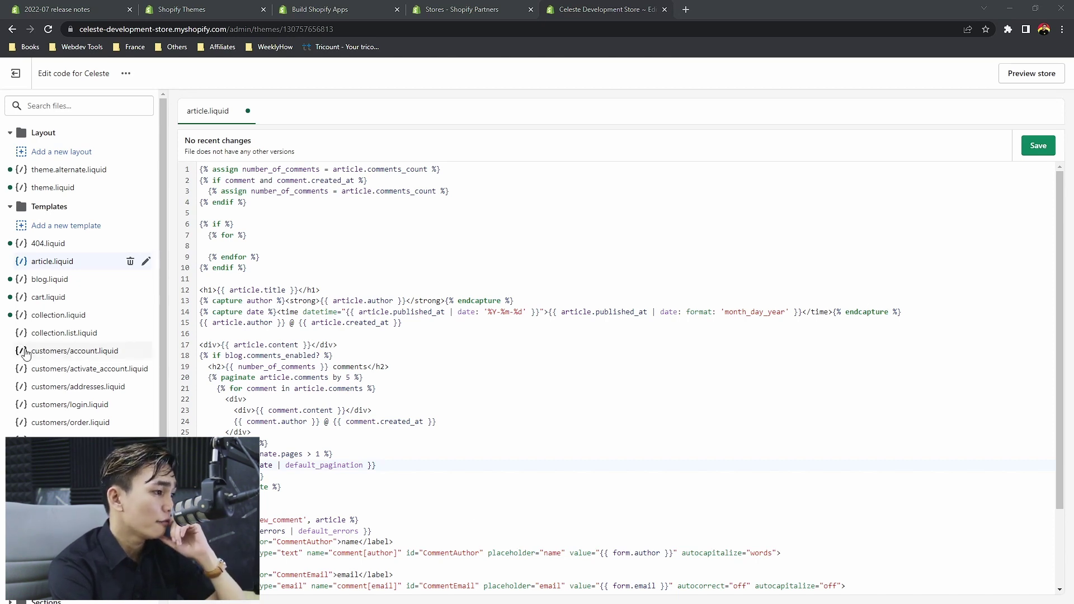
{"action": "scroll", "coordinate": [28, 391], "scroll_direction": "down", "scroll_amount": 2}
{"action": "scroll", "coordinate": [70, 417], "scroll_direction": "up", "scroll_amount": 2}
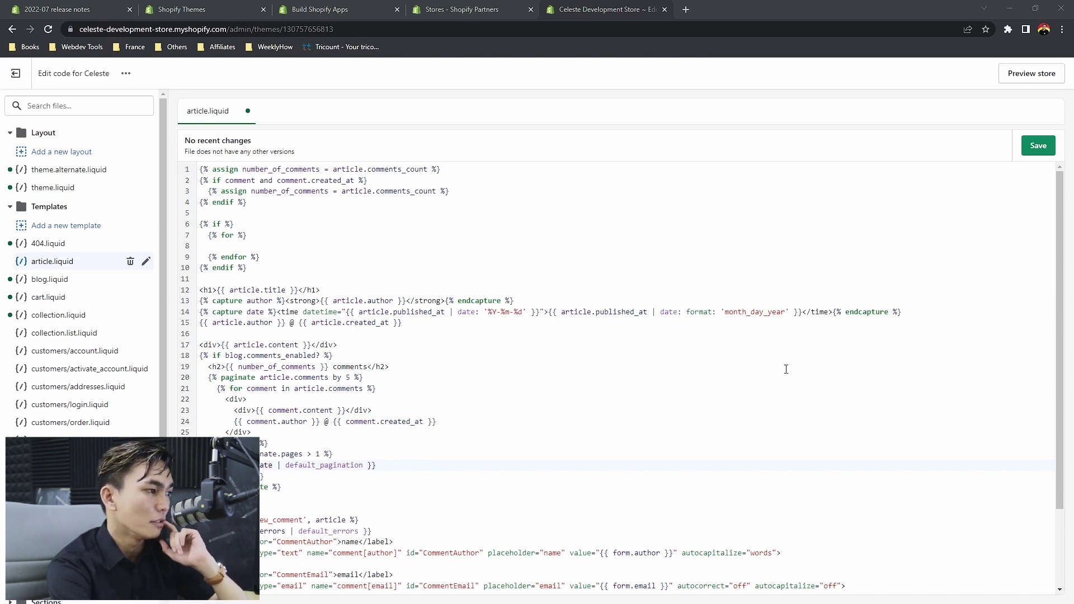
{"action": "scroll", "coordinate": [786, 370], "scroll_direction": "down", "scroll_amount": 3}
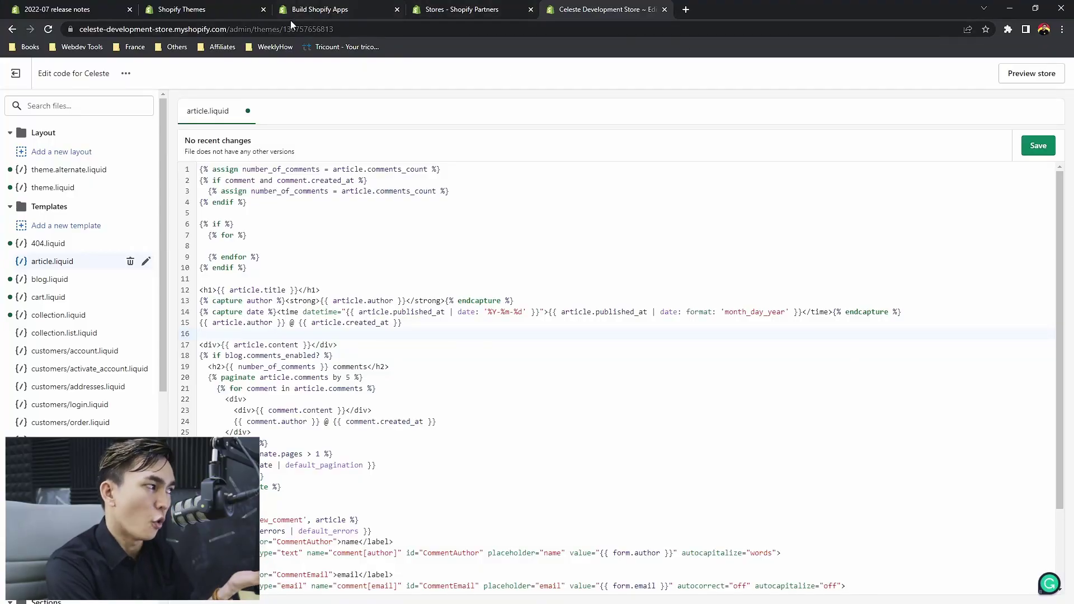
- From the 2022-07 release notes page, go to the Liquid reference under APIs and references
{"action": "left_click", "coordinate": [56, 9]}
{"action": "scroll", "coordinate": [476, 202], "scroll_direction": "down", "scroll_amount": 6}
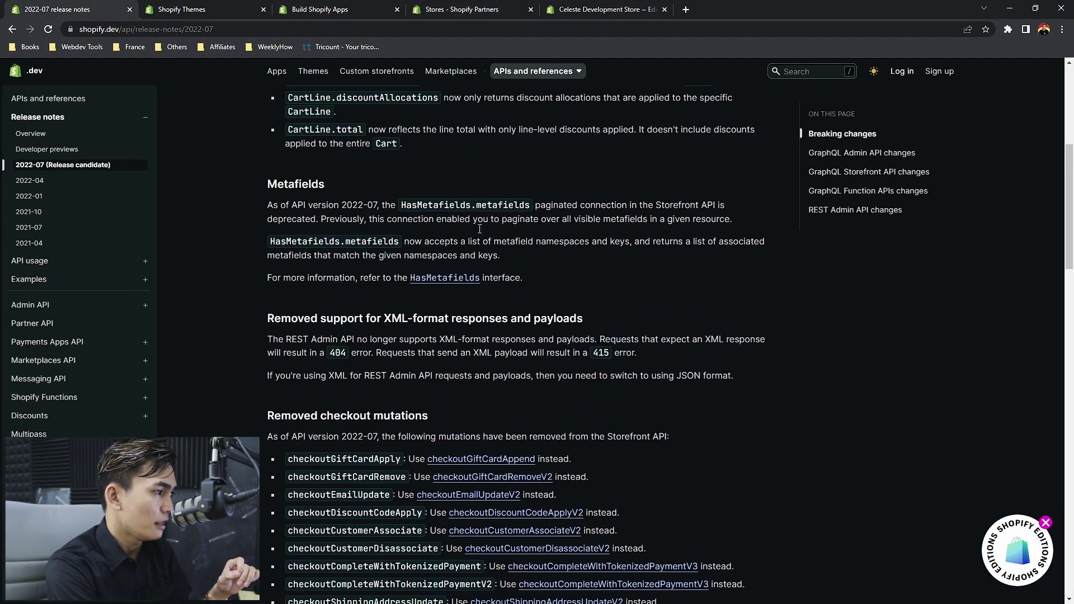
{"action": "scroll", "coordinate": [479, 228], "scroll_direction": "down", "scroll_amount": 9}
{"action": "scroll", "coordinate": [479, 228], "scroll_direction": "up", "scroll_amount": 15}
{"action": "left_click", "coordinate": [533, 71]}
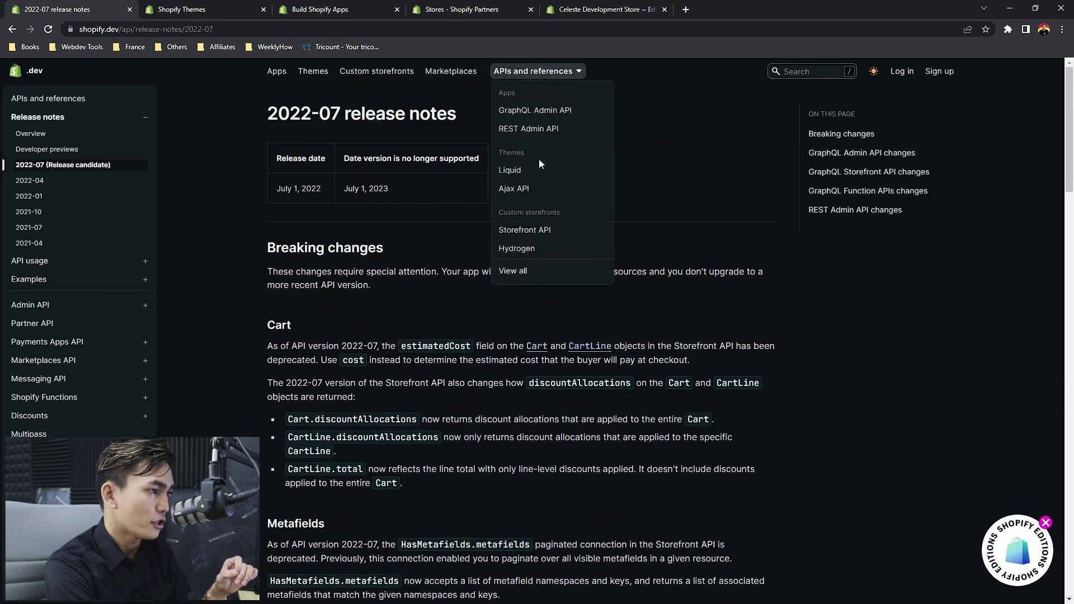
{"action": "left_click", "coordinate": [536, 171]}
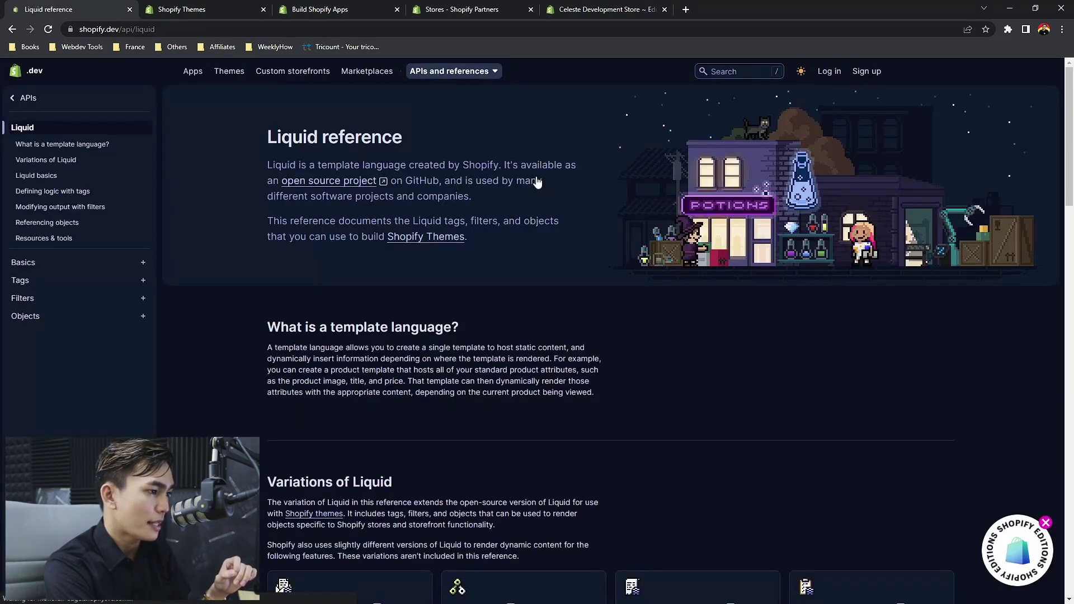
- Replace the Liquid basics sample code with {{ shop.url }} and select the resulting store URL
{"action": "scroll", "coordinate": [774, 290], "scroll_direction": "down", "scroll_amount": 10}
{"action": "scroll", "coordinate": [773, 300], "scroll_direction": "up", "scroll_amount": 2}
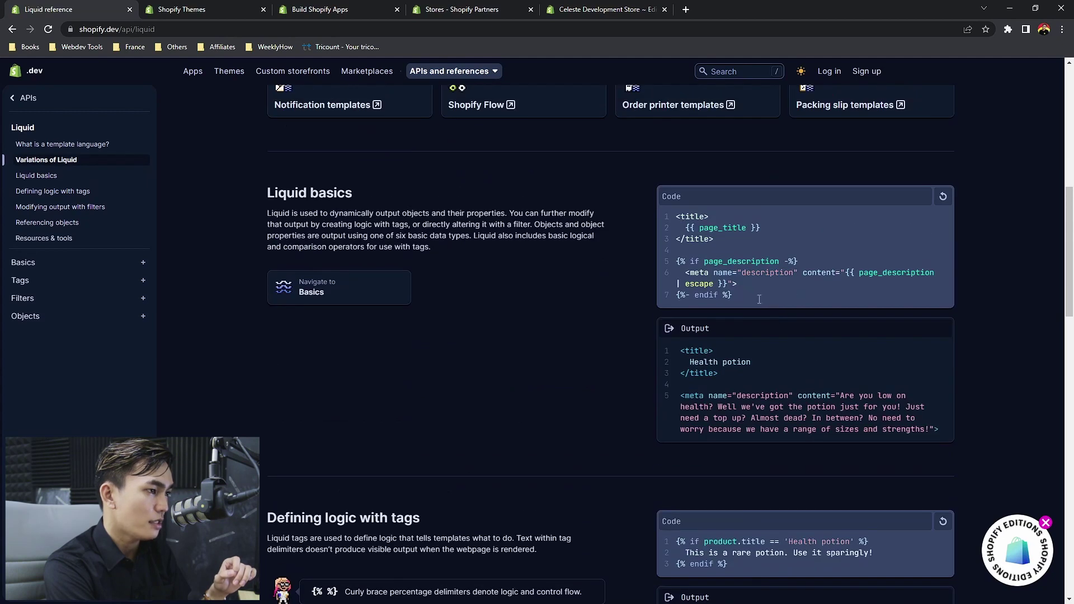
{"action": "left_click_drag", "start_coordinate": [759, 299], "coordinate": [674, 216]}
{"action": "key", "text": "BackSpace"}
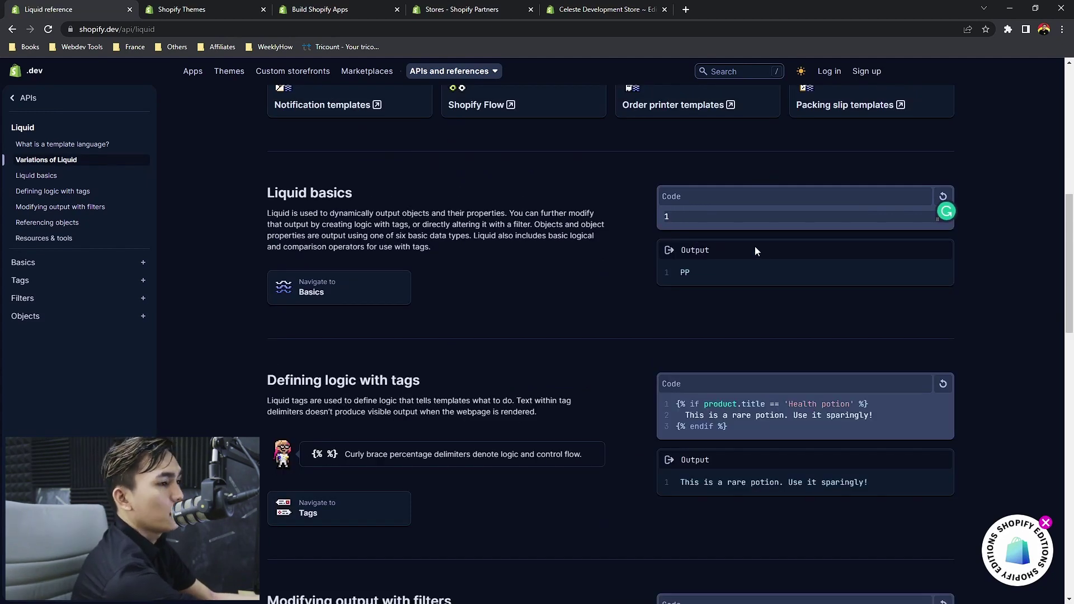
{"action": "type", "text": "{{ shop."}
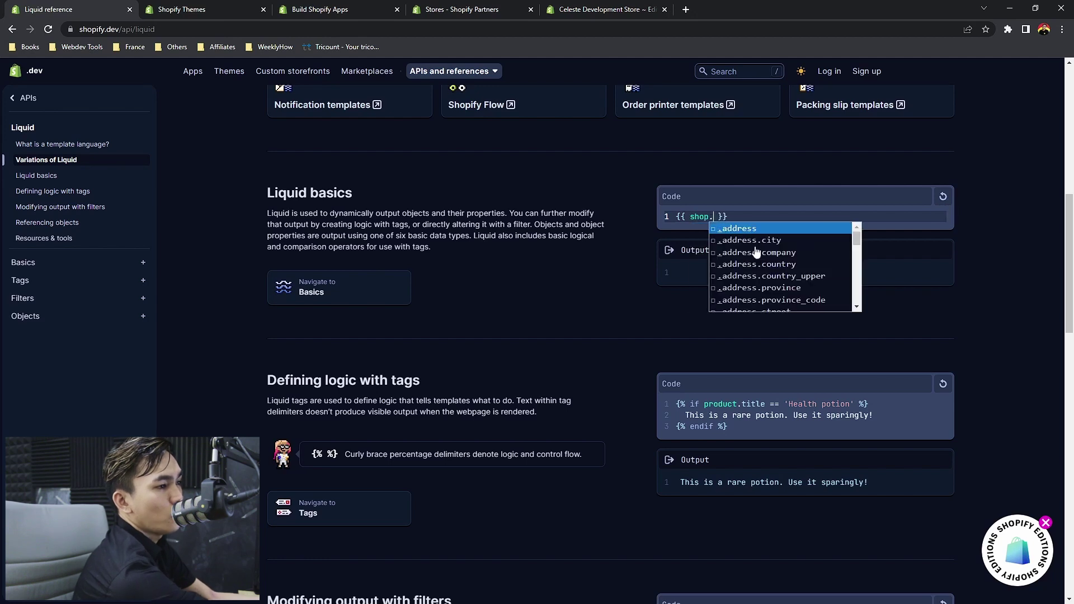
{"action": "type", "text": "url"}
{"action": "key", "text": "Escape"}
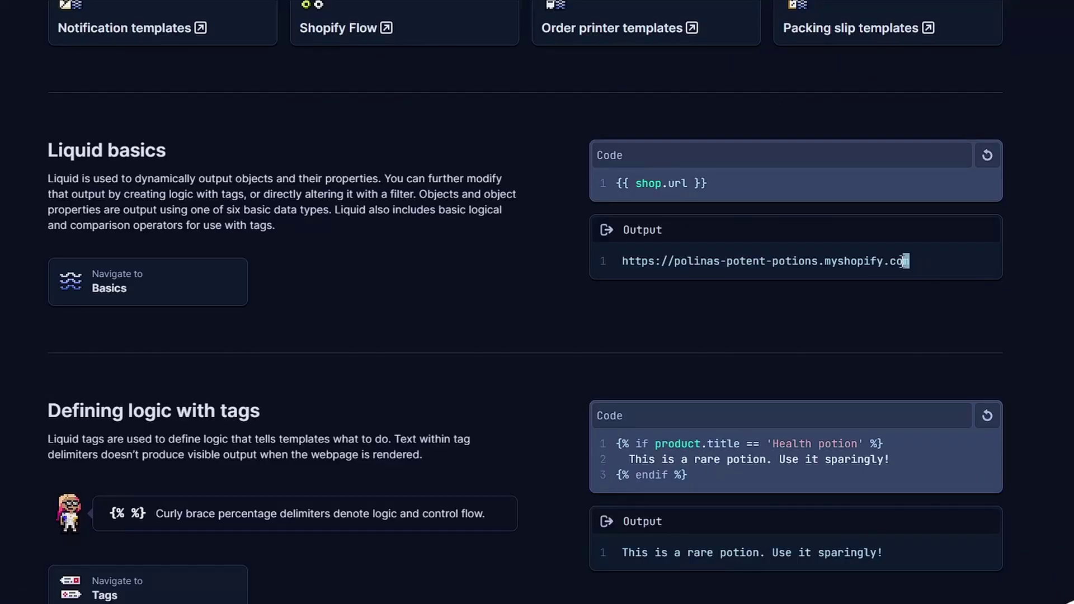
{"action": "left_click_drag", "start_coordinate": [887, 272], "coordinate": [681, 269]}
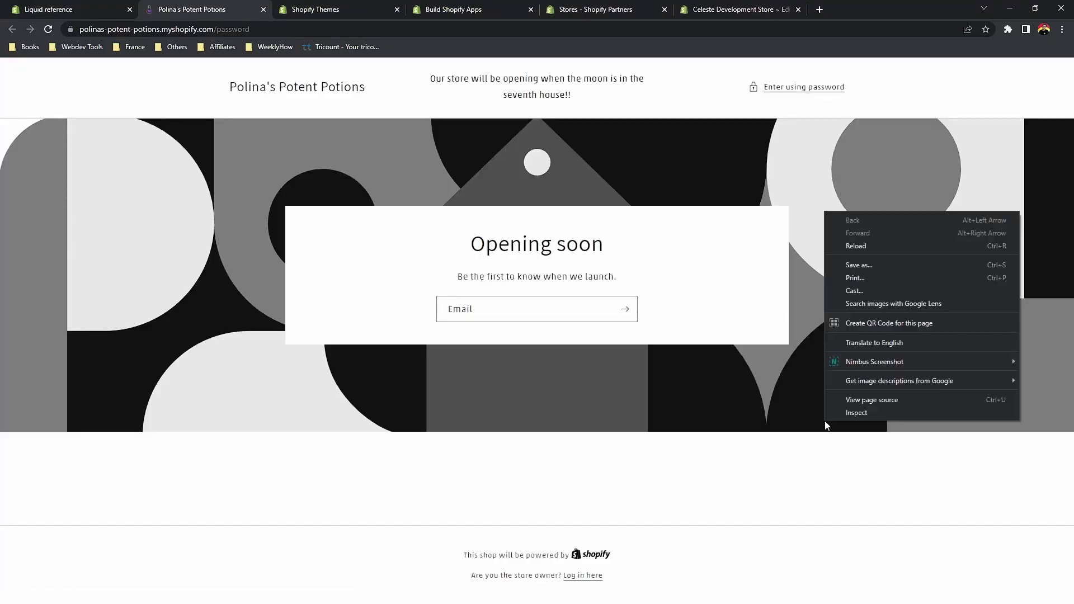
- In an enlarged DevTools console, evaluate Shopify and expand it to show currency CAD, country CA and the Dawn theme
{"action": "left_click", "coordinate": [863, 415]}
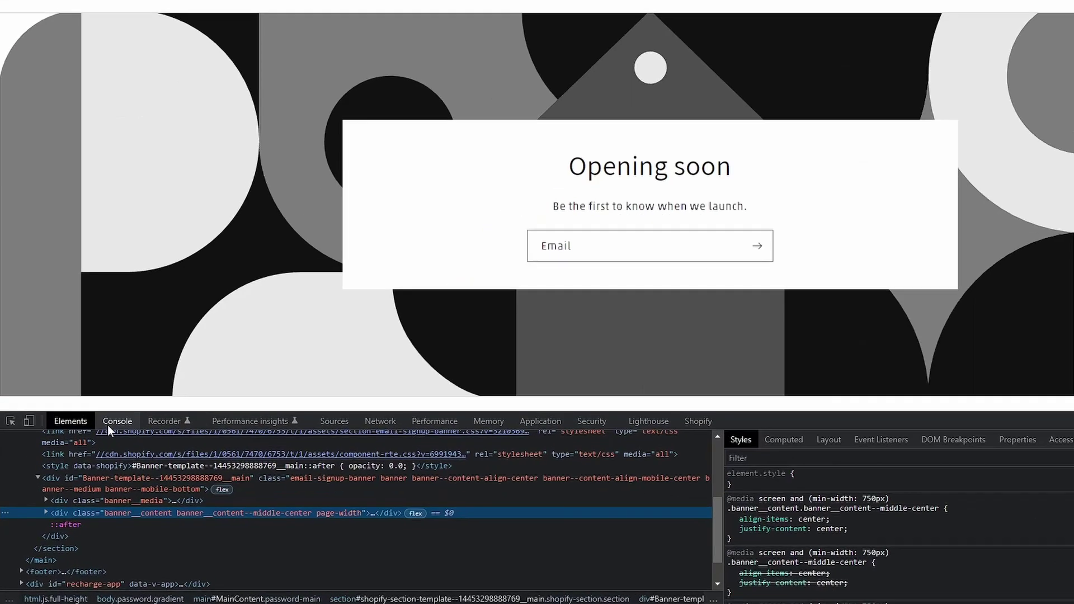
{"action": "left_click", "coordinate": [97, 452]}
{"action": "left_click_drag", "start_coordinate": [128, 443], "coordinate": [157, 253]}
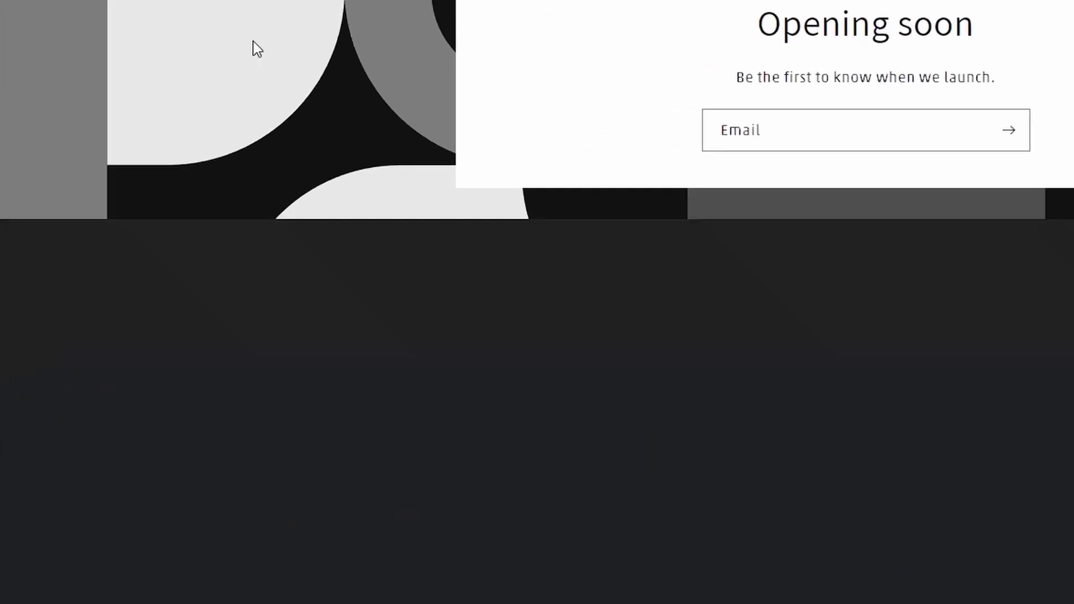
{"action": "left_click_drag", "start_coordinate": [253, 41], "coordinate": [253, 37]}
{"action": "type", "text": "Shopify"}
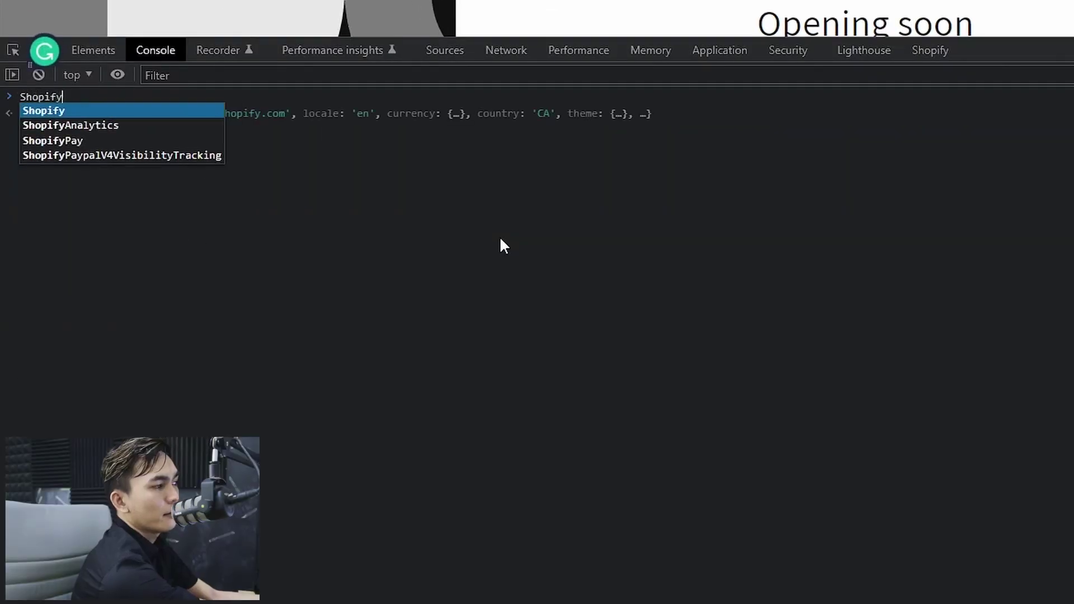
{"action": "key", "text": "Return"}
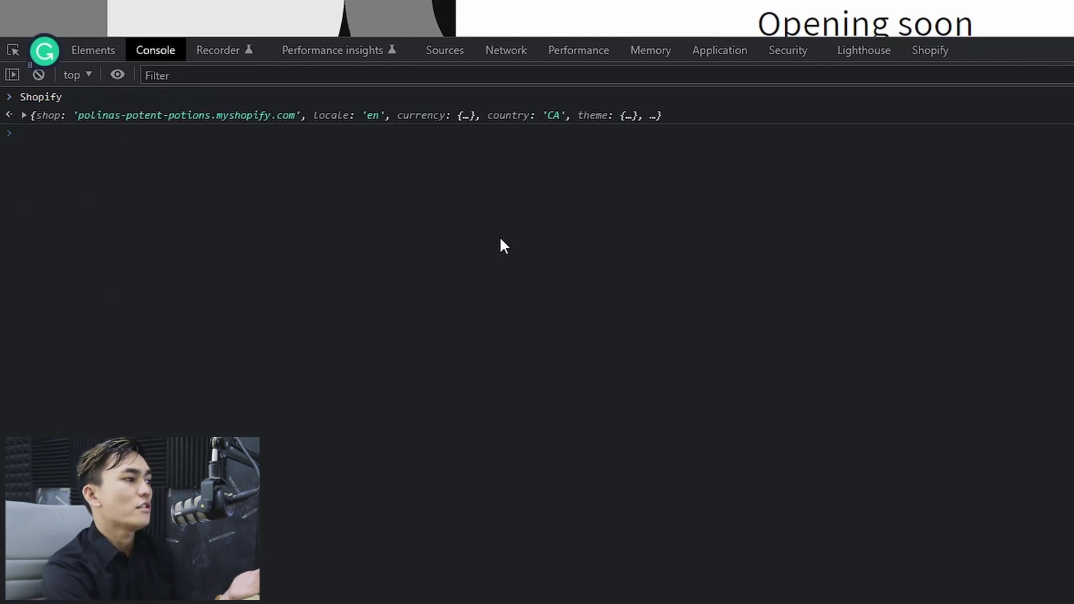
{"action": "left_click", "coordinate": [23, 116]}
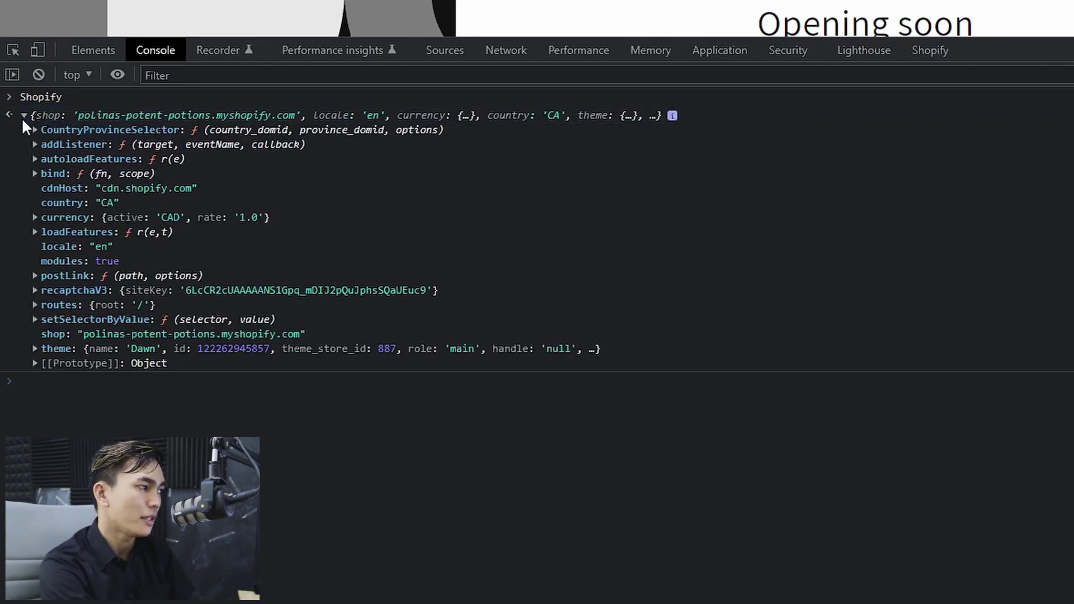